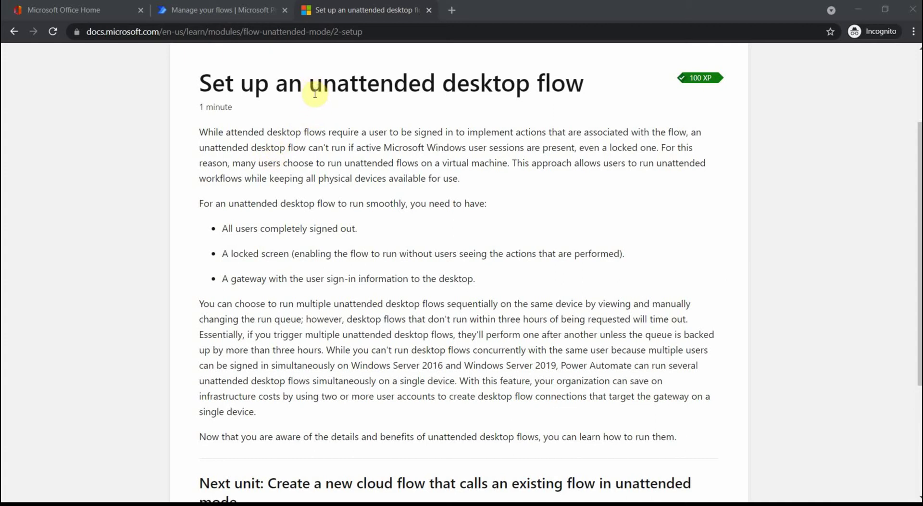
# Highlight the unattended requirements: all users signed out, locked screen, and gateway with user sign-in.
pyautogui.moveTo(313, 89); pyautogui.dragTo(438, 90)
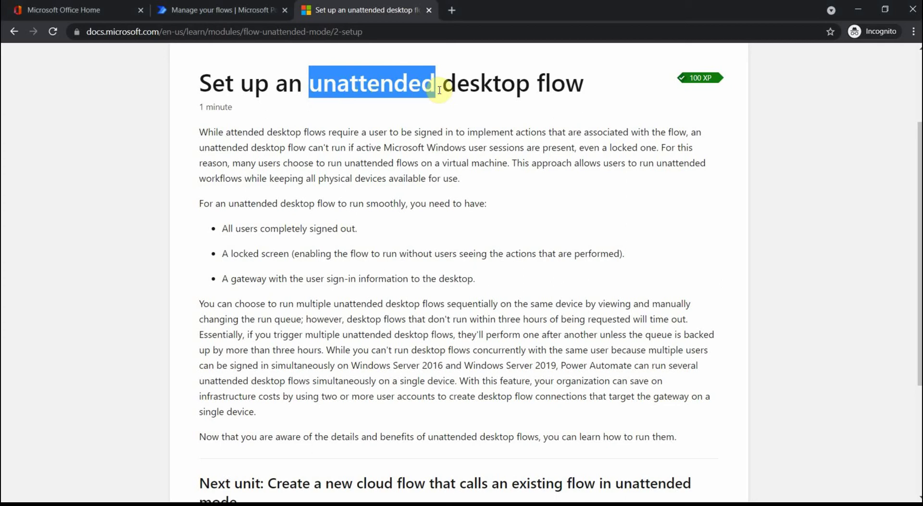
pyautogui.click(223, 228)
pyautogui.moveTo(222, 228); pyautogui.dragTo(355, 230)
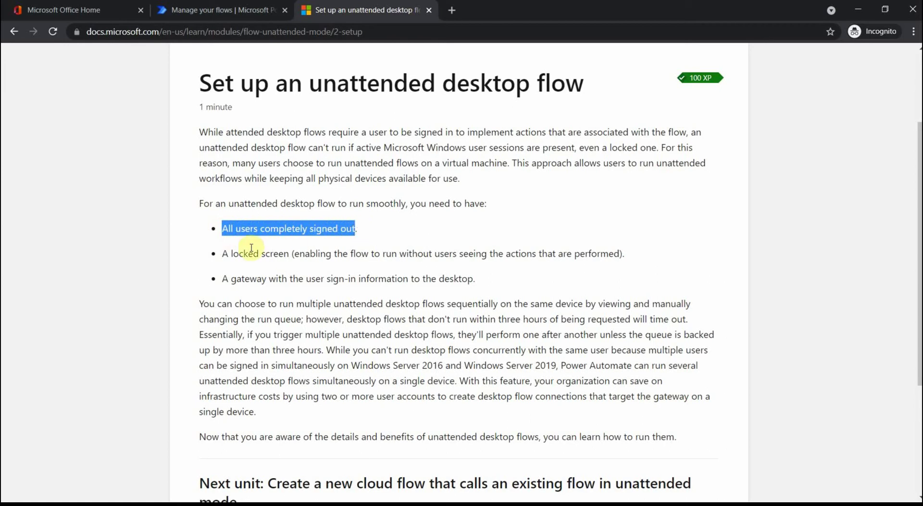
pyautogui.moveTo(223, 253); pyautogui.dragTo(292, 251)
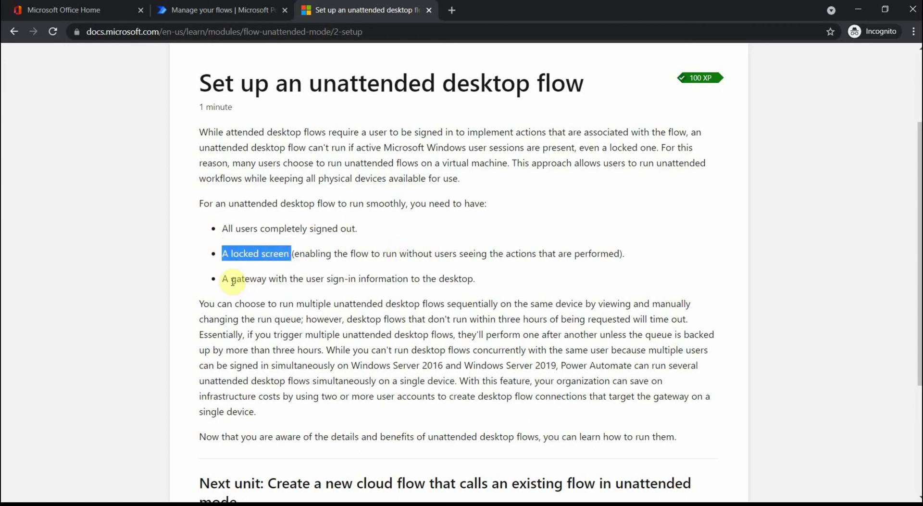
pyautogui.moveTo(227, 279); pyautogui.dragTo(358, 280)
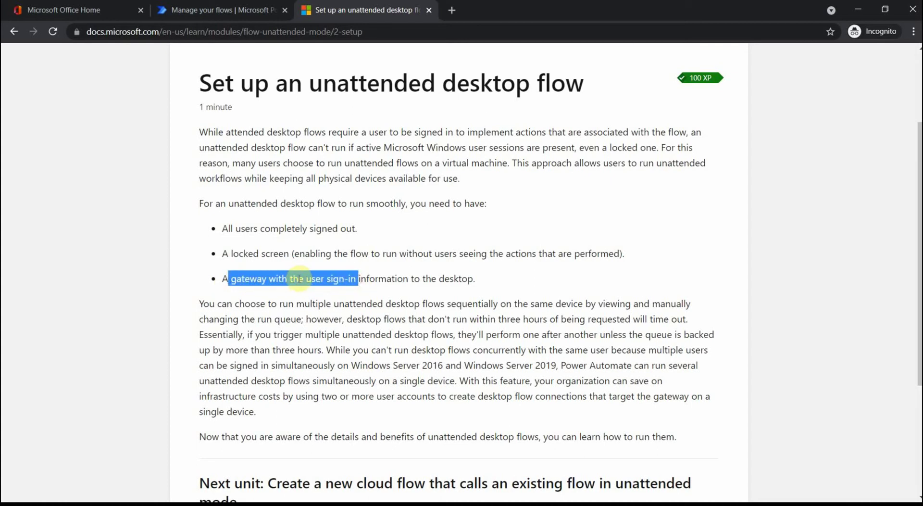
pyautogui.click(301, 279)
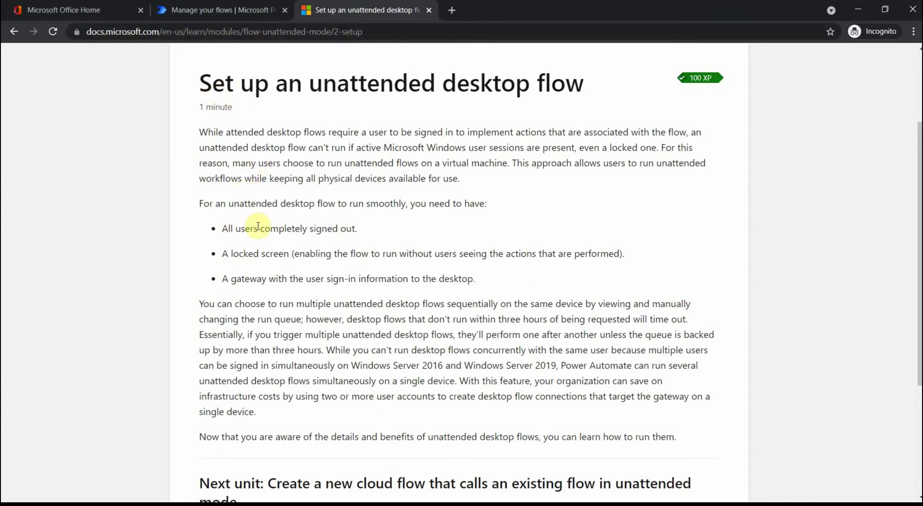
pyautogui.scroll(-3, 262, 227)
pyautogui.scroll(4, 264, 228)
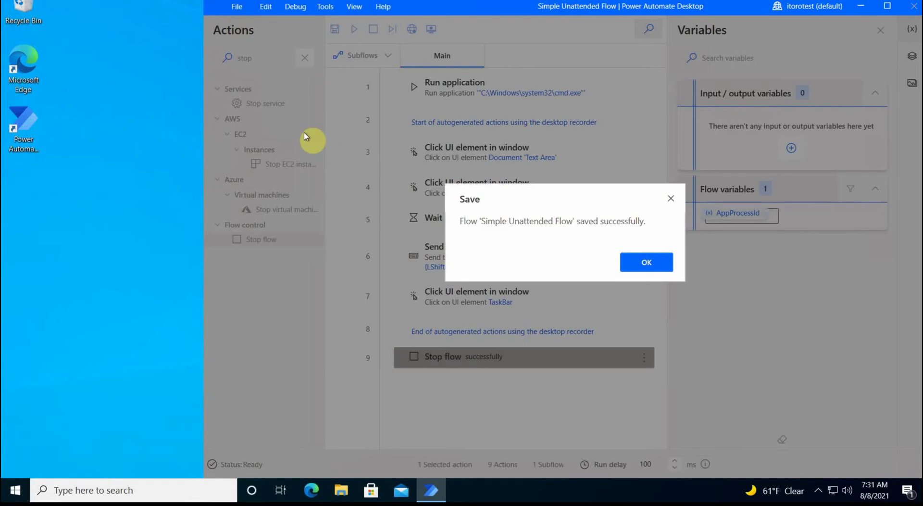
# Confirm the flow saved and clear the 'stop' action search so all categories show.
pyautogui.click(659, 266)
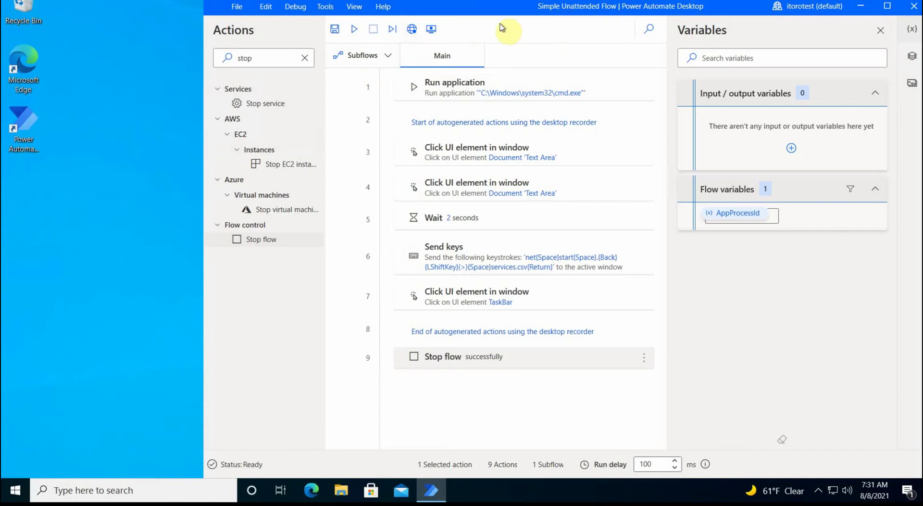
pyautogui.moveTo(447, 12); pyautogui.dragTo(258, 20)
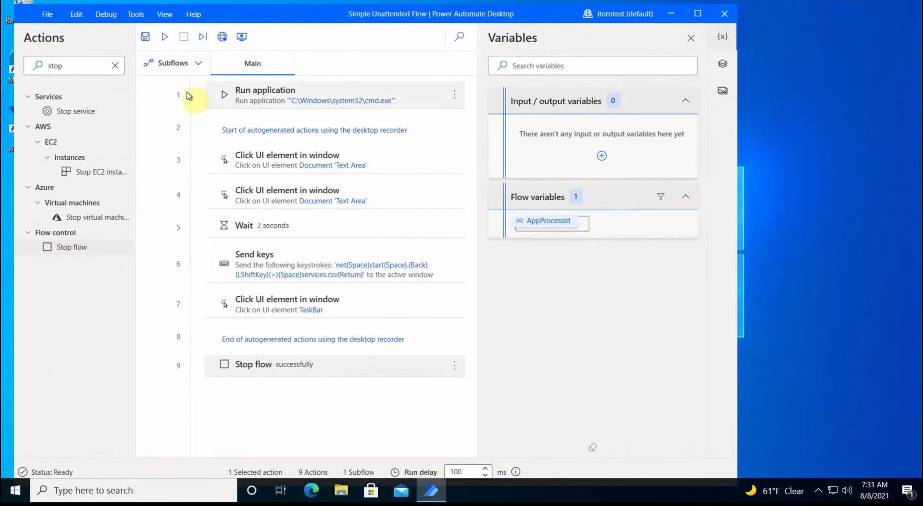
pyautogui.click(115, 65)
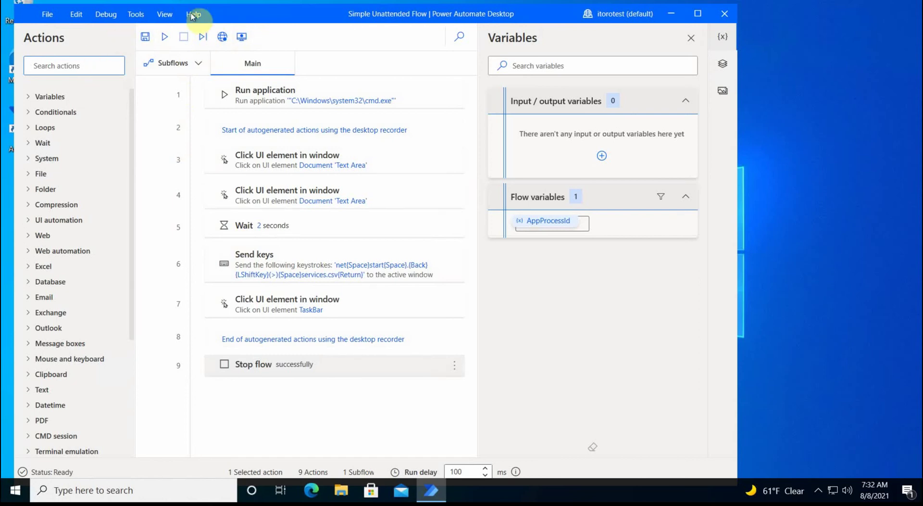
pyautogui.moveTo(247, 18); pyautogui.dragTo(325, 26)
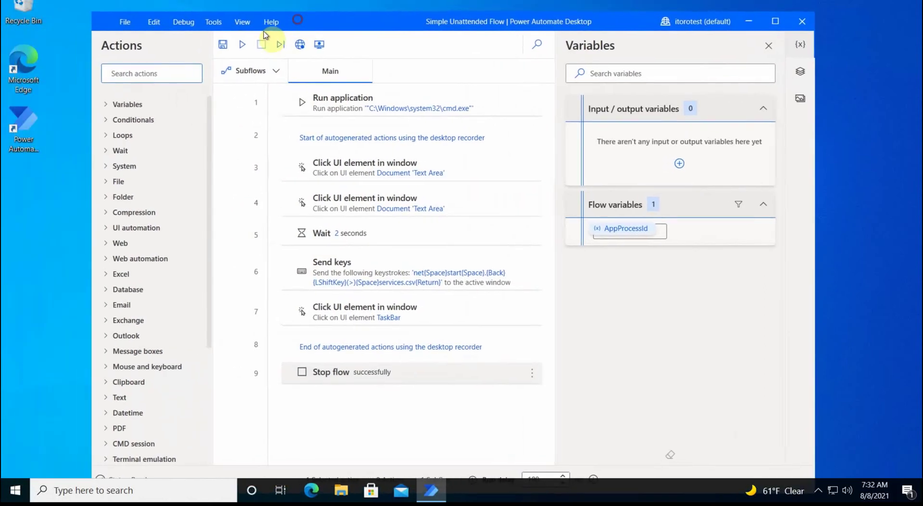
# Test-run Simple Unattended Flow, then close the command prompt and delete the resulting services file.
pyautogui.click(243, 45)
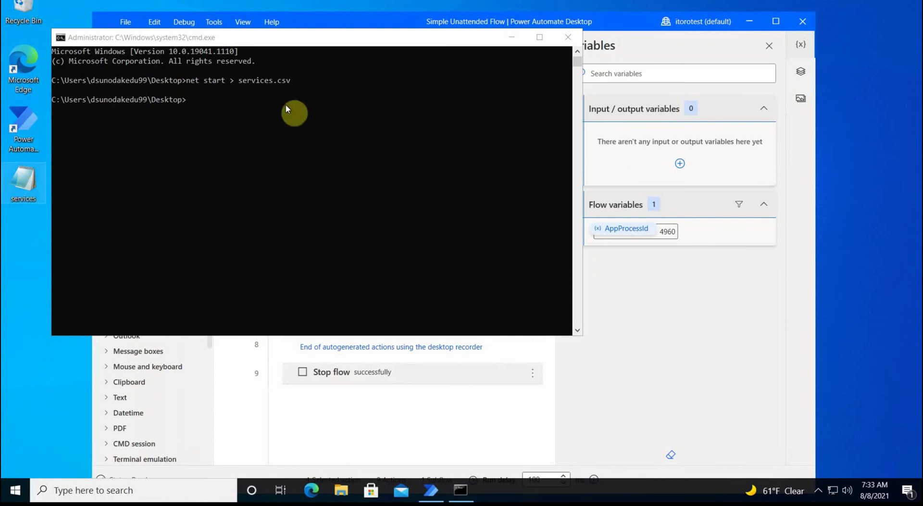
pyautogui.click(569, 38)
pyautogui.click(25, 186)
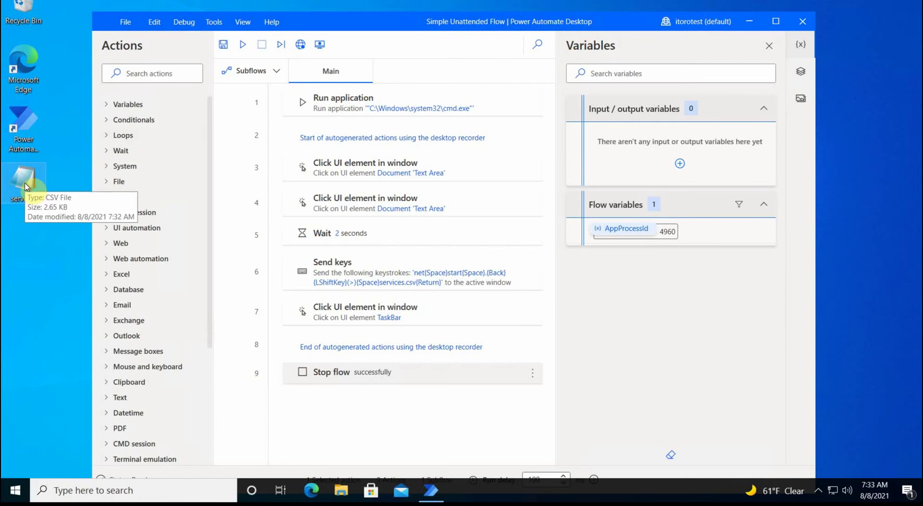
pyautogui.press('Delete')
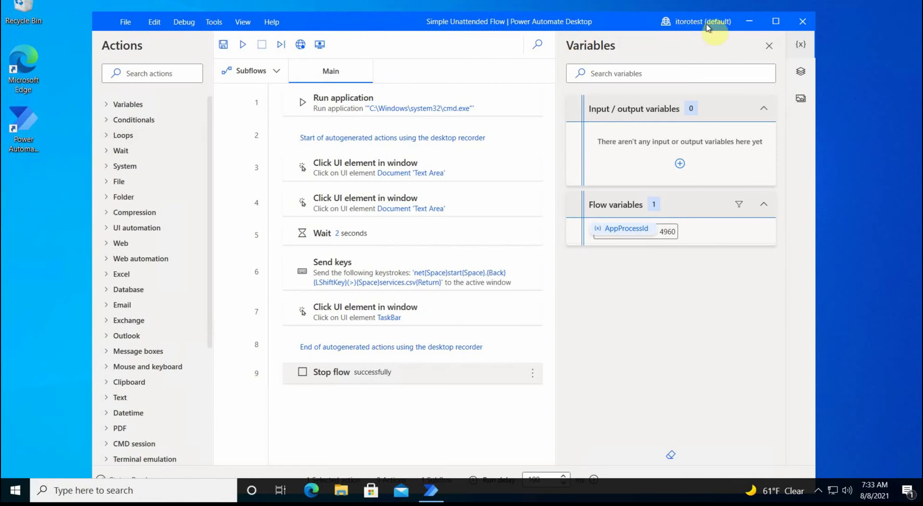
# Close Power Automate Desktop and sign out of Windows via the Start menu account icon.
pyautogui.click(803, 23)
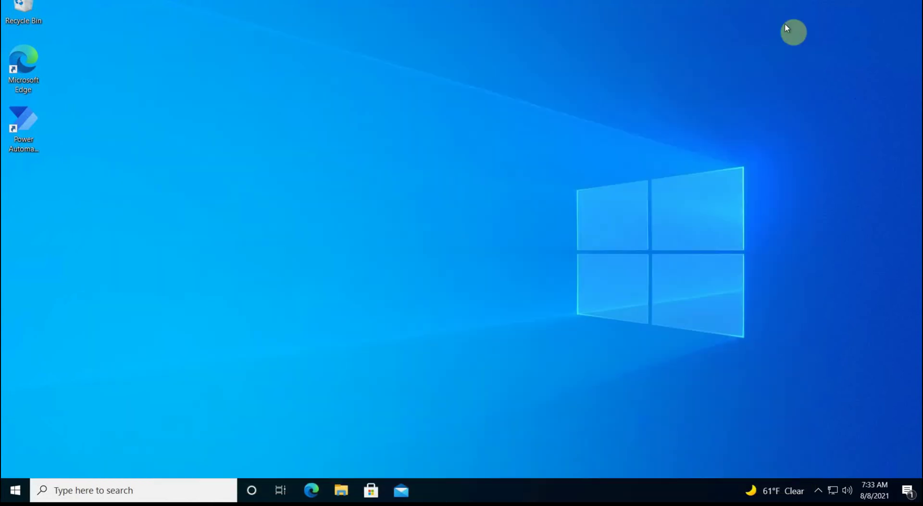
pyautogui.click(13, 490)
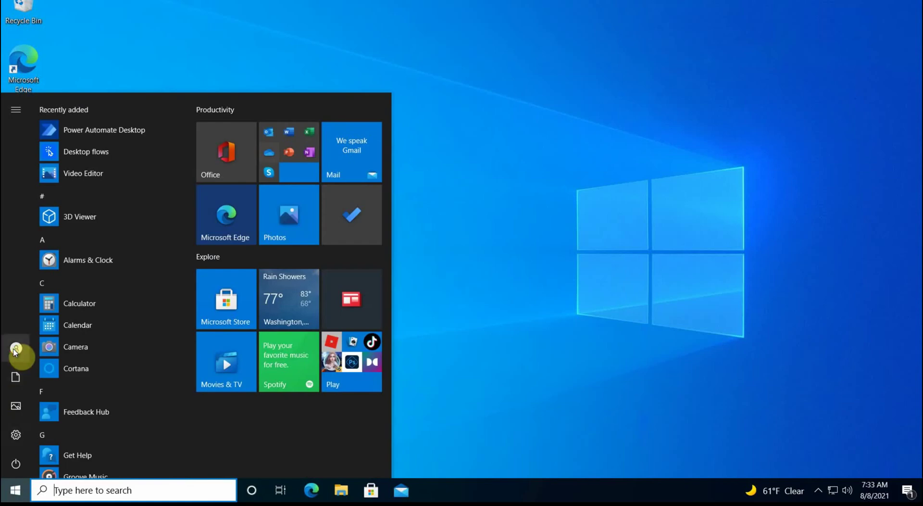
pyautogui.click(15, 350)
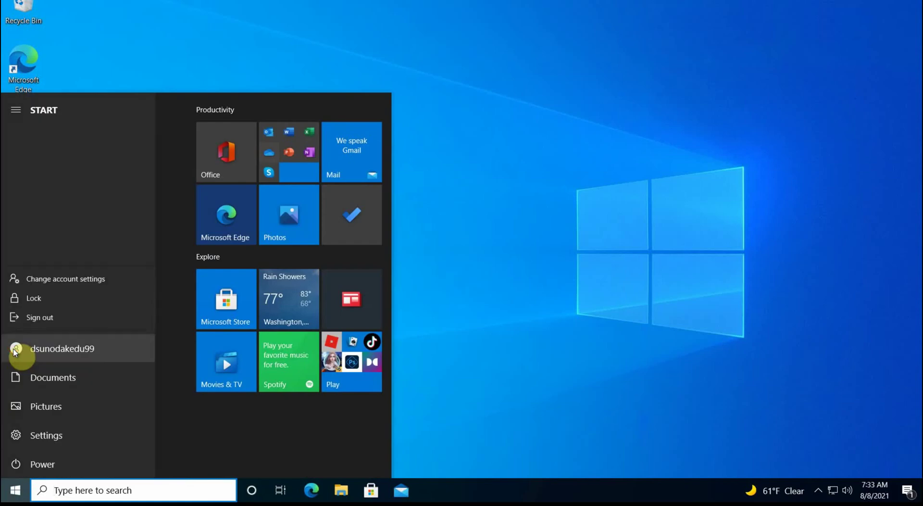
pyautogui.click(39, 318)
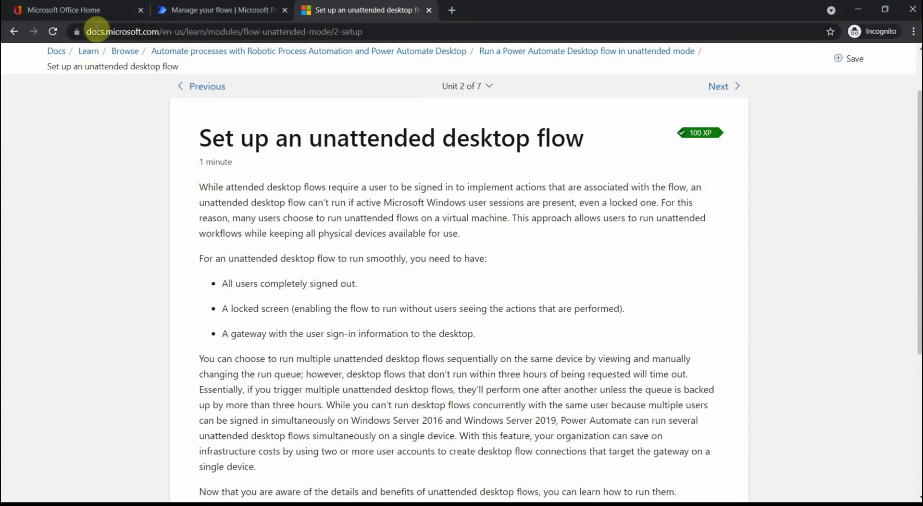
# Inspect start-unatteneded's Recurrence schedule, leave the editor without saving, and go to the Create page.
pyautogui.click(214, 12)
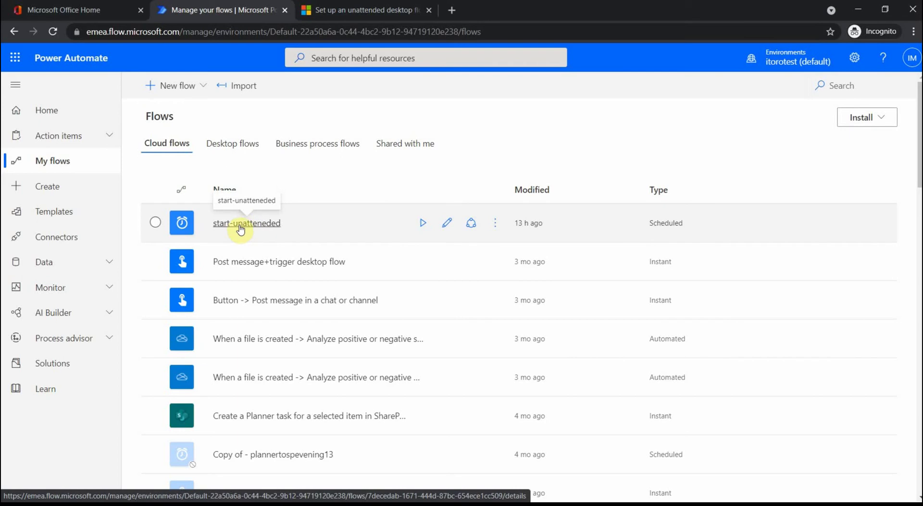
pyautogui.click(449, 223)
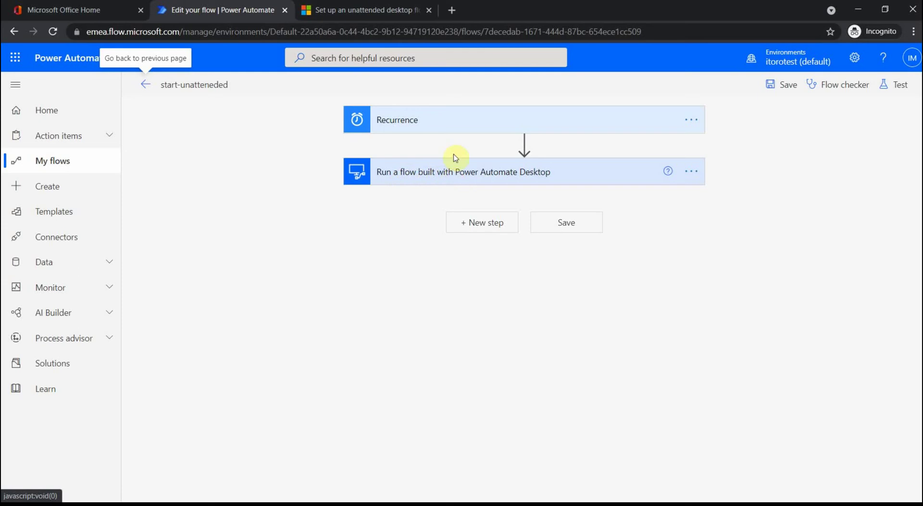
pyautogui.click(465, 125)
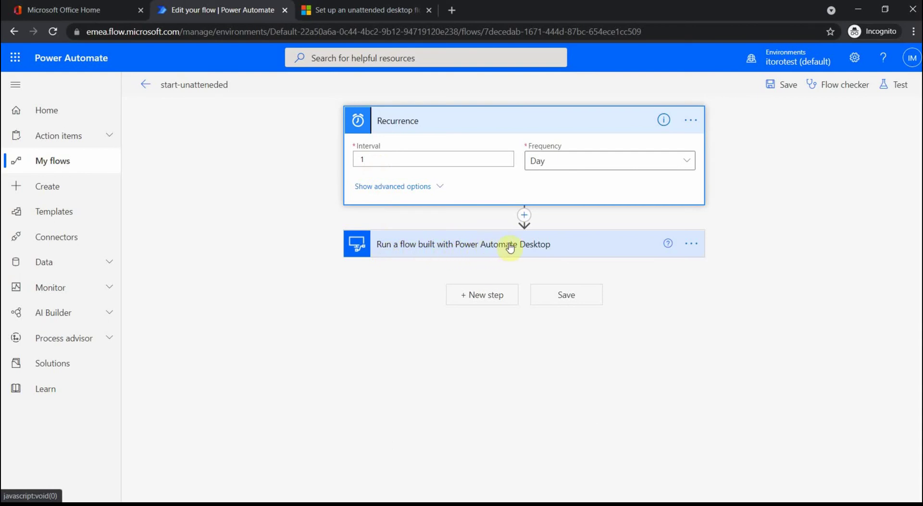
pyautogui.click(146, 84)
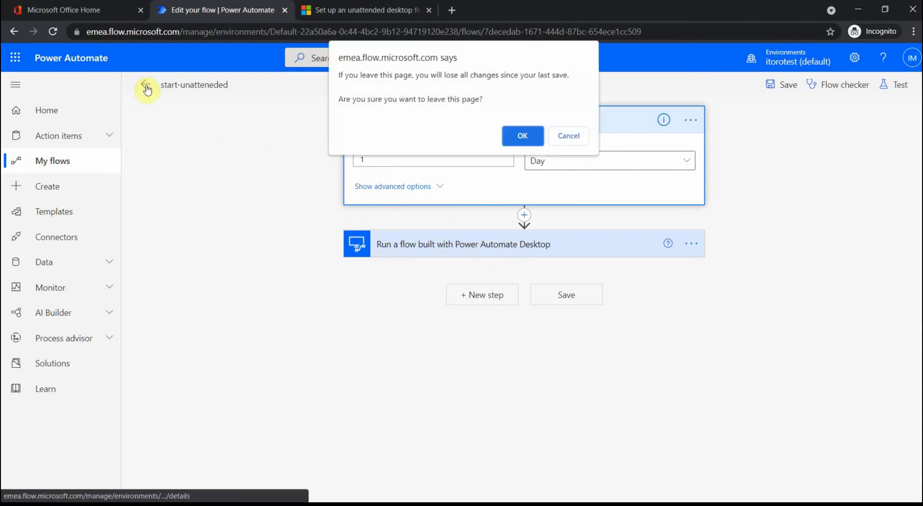
pyautogui.click(524, 137)
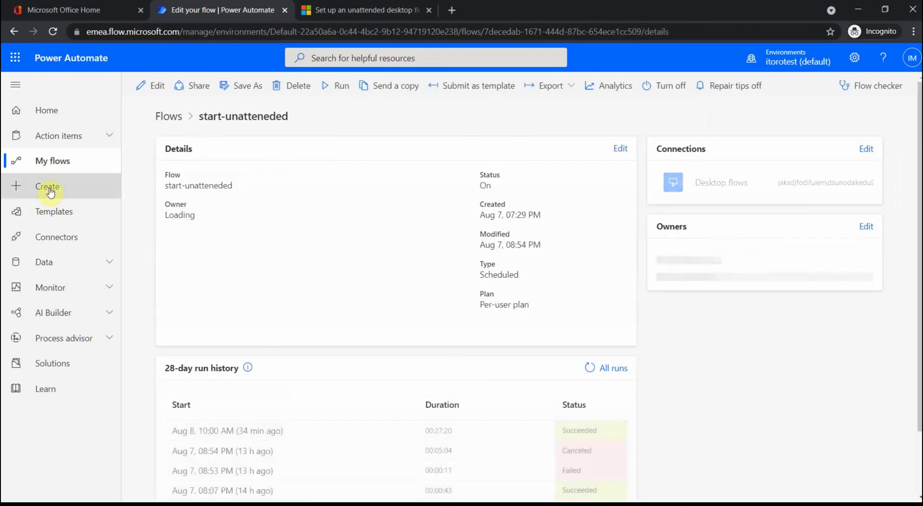
pyautogui.click(50, 191)
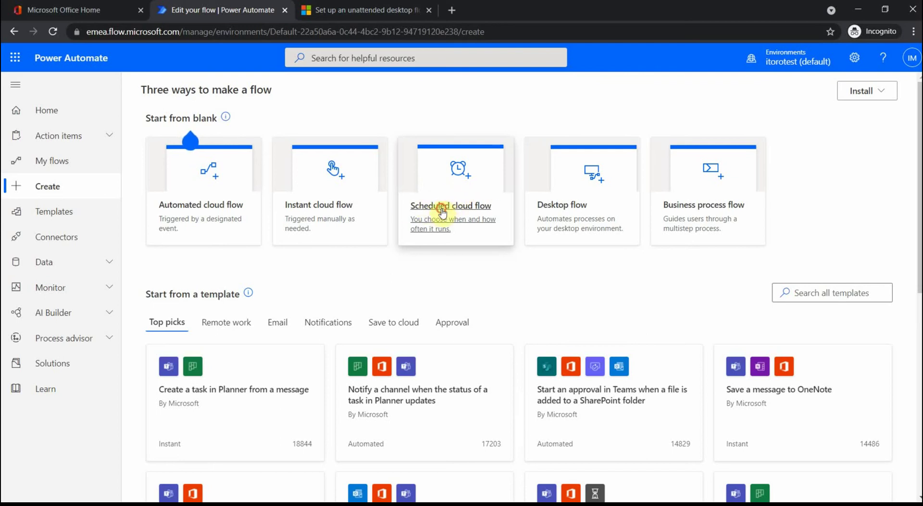
# Create scheduled cloud flow 'test2' set to repeat every 1 Day.
pyautogui.click(438, 211)
pyautogui.click(502, 165)
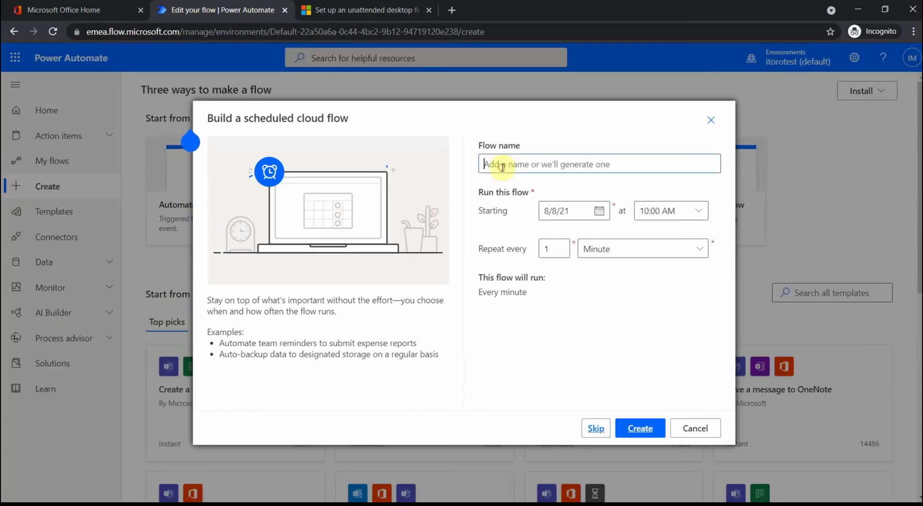
pyautogui.write('test2')
pyautogui.click(604, 250)
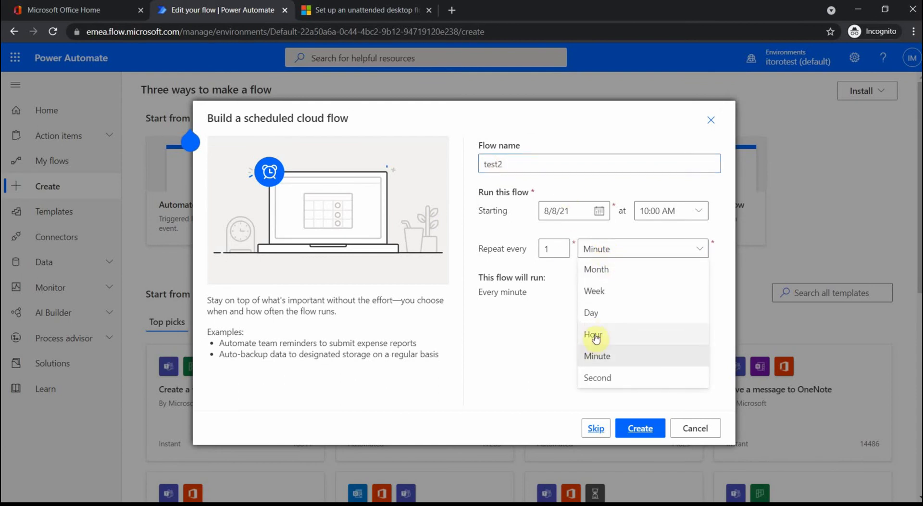
pyautogui.click(592, 313)
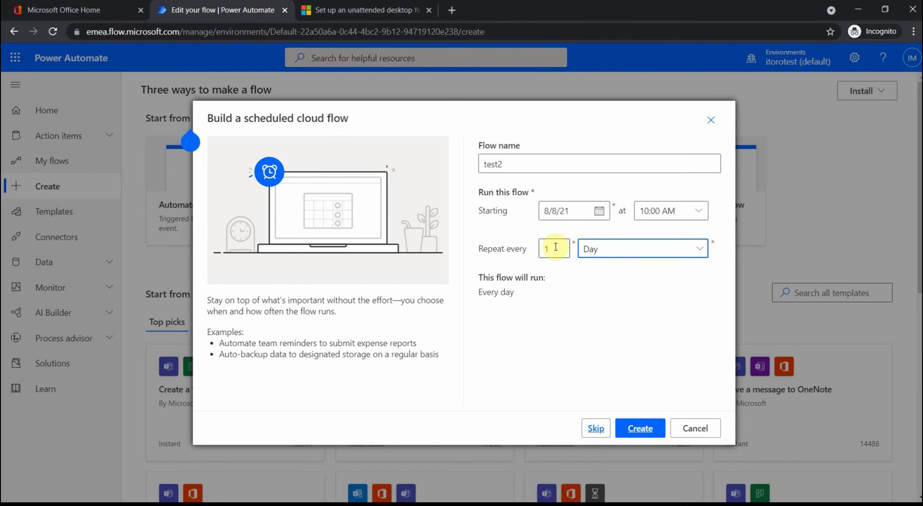
pyautogui.click(640, 428)
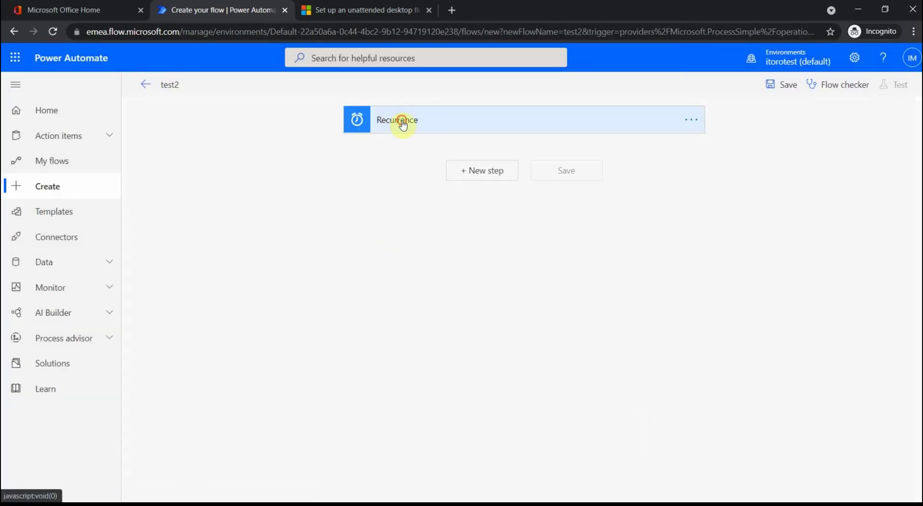
# Add a 'Run a flow built with Power Automate Desktop' step after the Recurrence trigger.
pyautogui.click(403, 124)
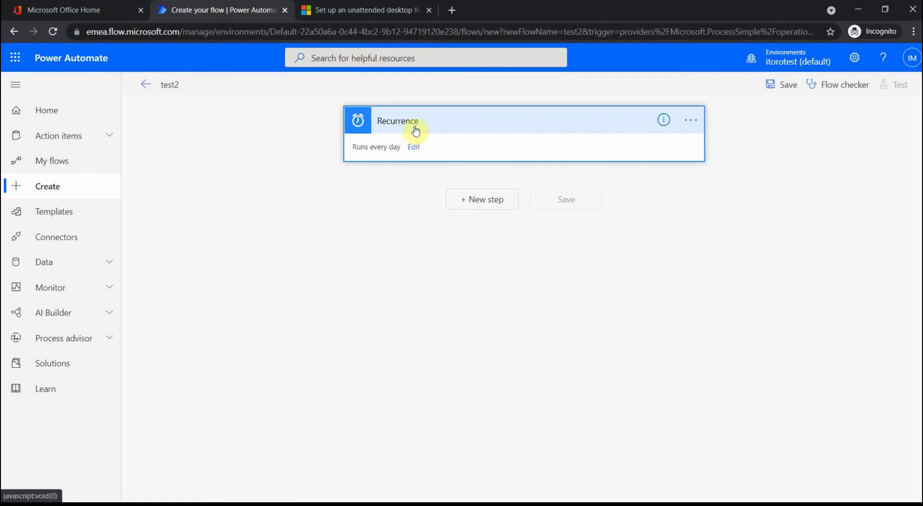
pyautogui.click(443, 126)
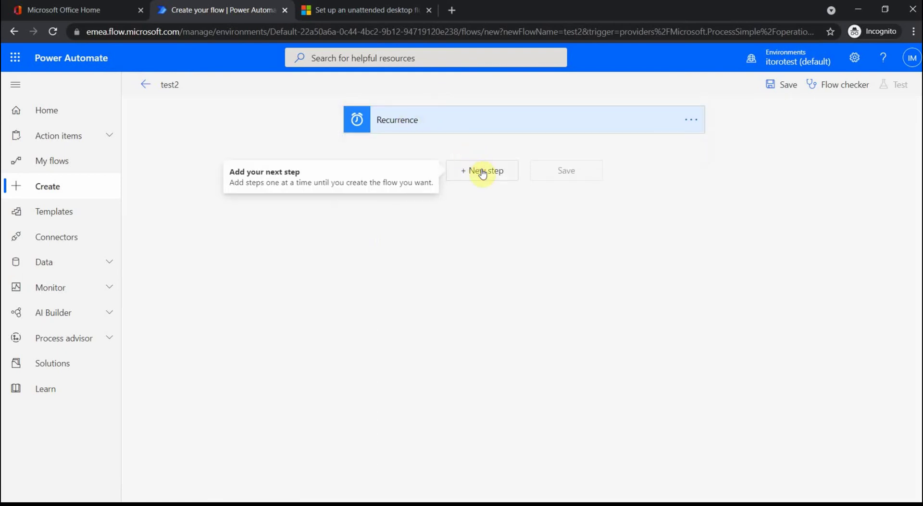
pyautogui.click(482, 173)
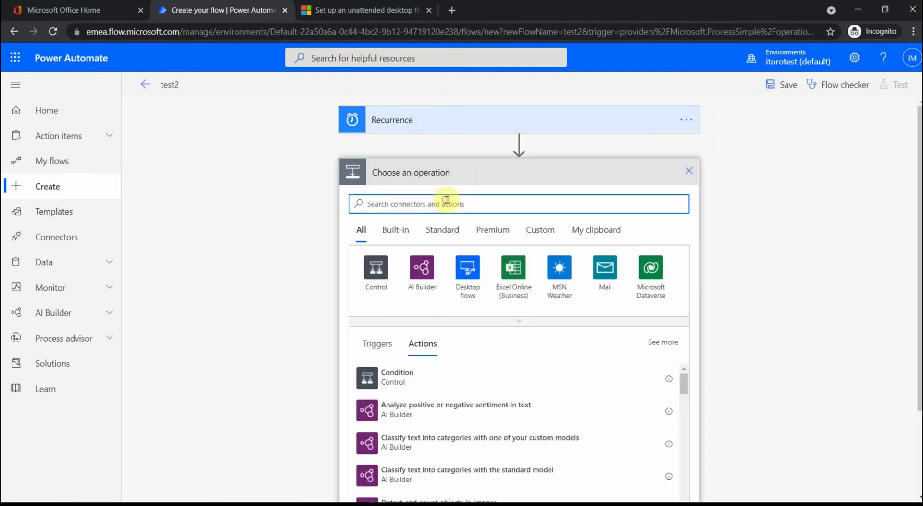
pyautogui.click(467, 268)
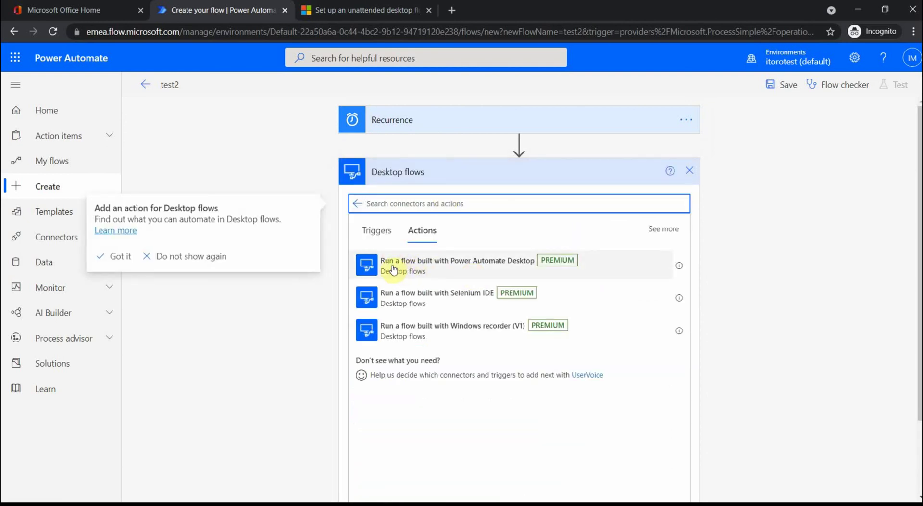
pyautogui.click(433, 265)
pyautogui.click(432, 265)
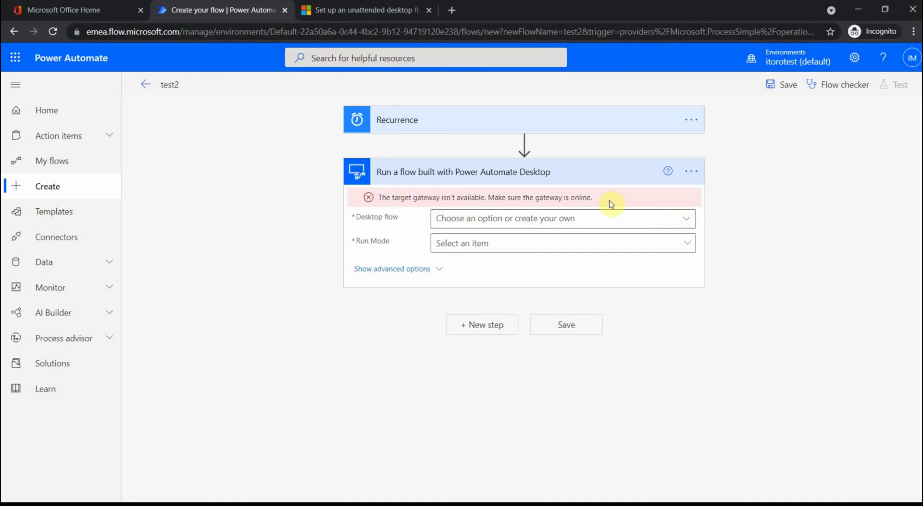
# Set the step to run Simple Unattended Flow in Unattended mode with High priority.
pyautogui.click(682, 218)
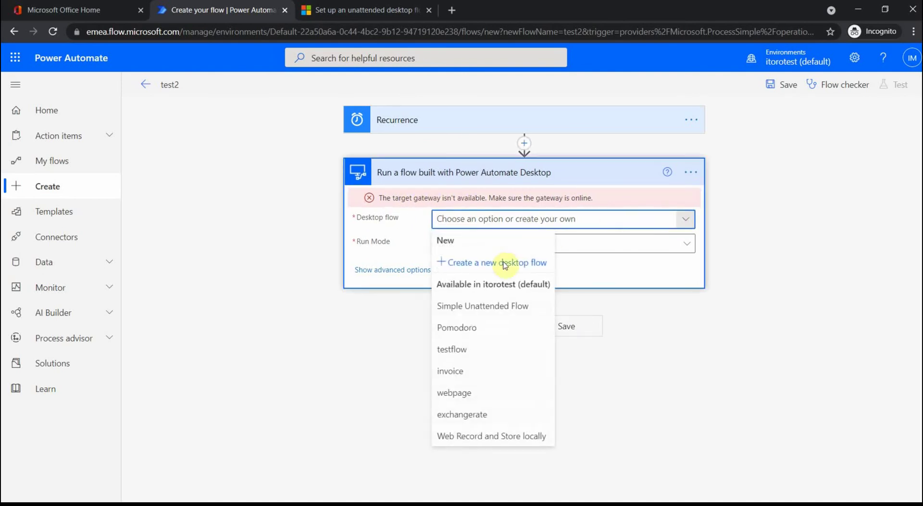
pyautogui.click(483, 308)
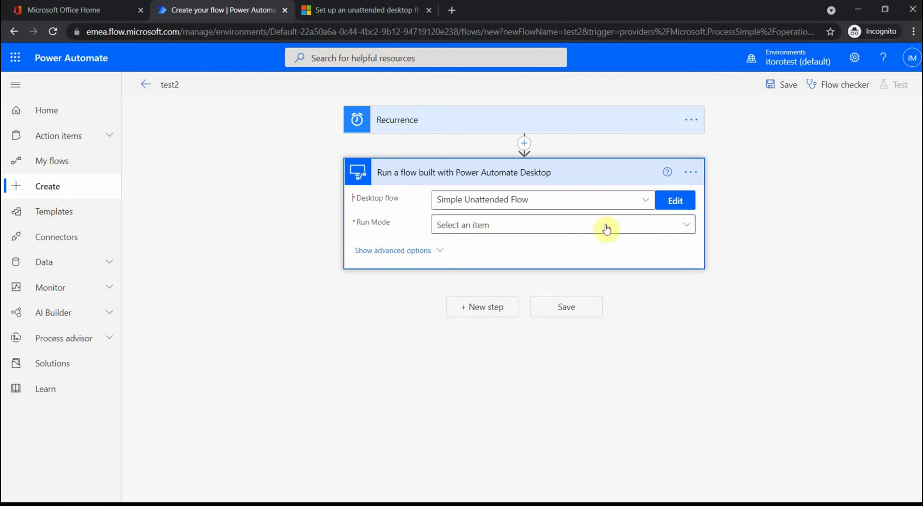
pyautogui.click(652, 225)
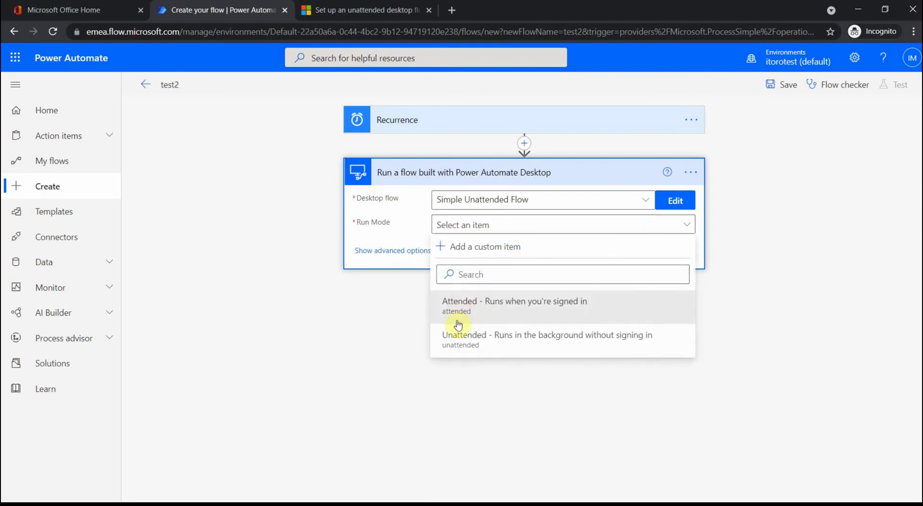
pyautogui.click(475, 343)
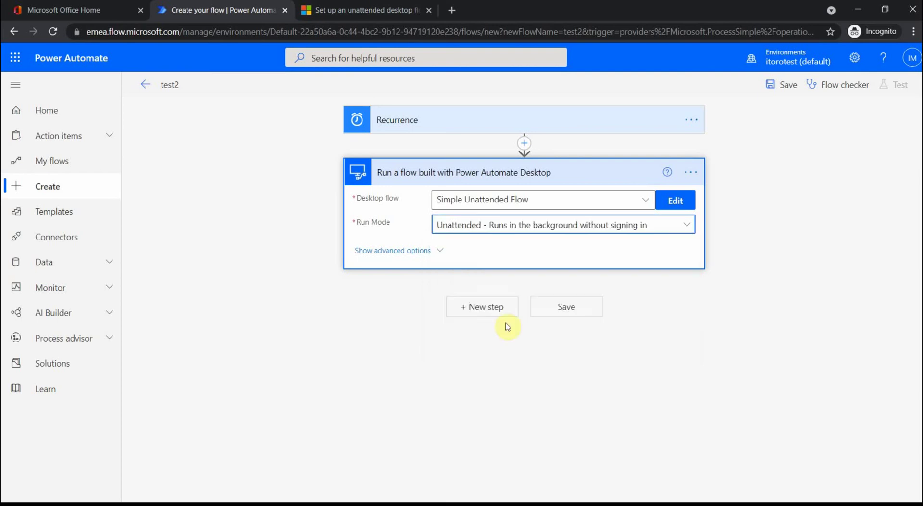
pyautogui.click(439, 250)
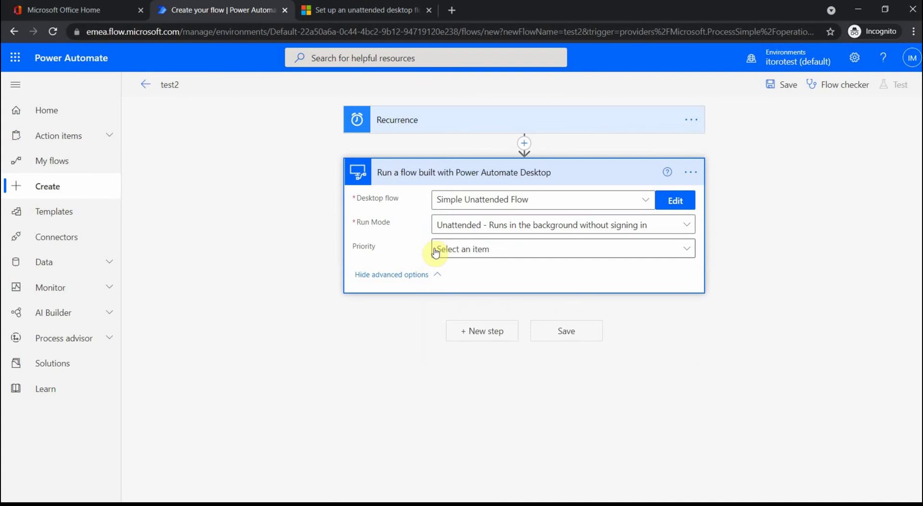
pyautogui.click(490, 250)
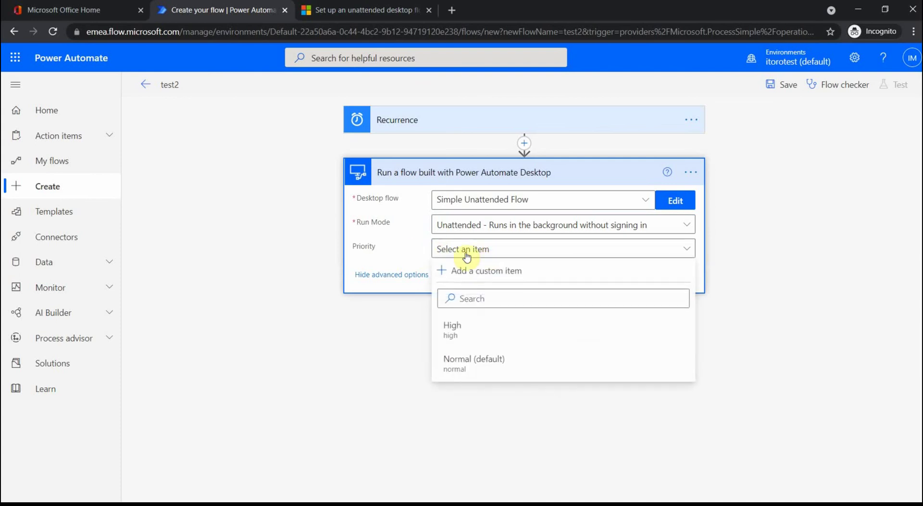
pyautogui.click(462, 336)
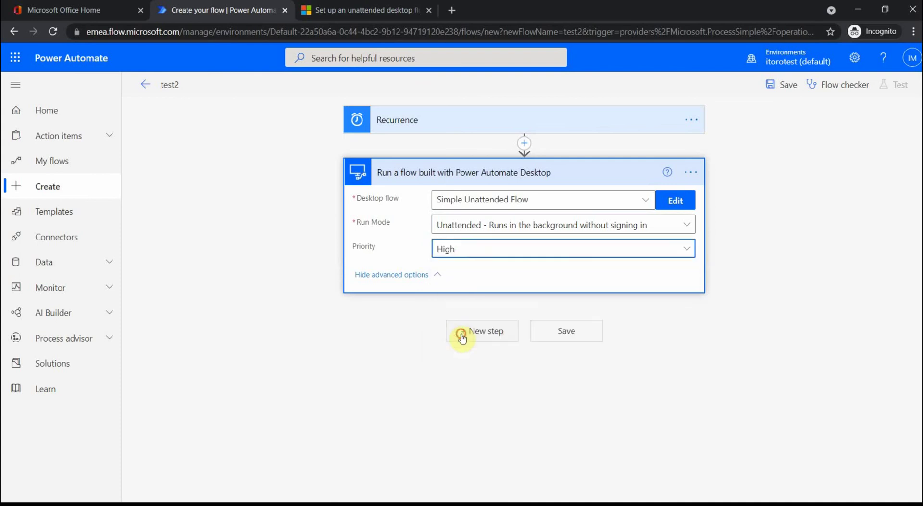
pyautogui.click(690, 174)
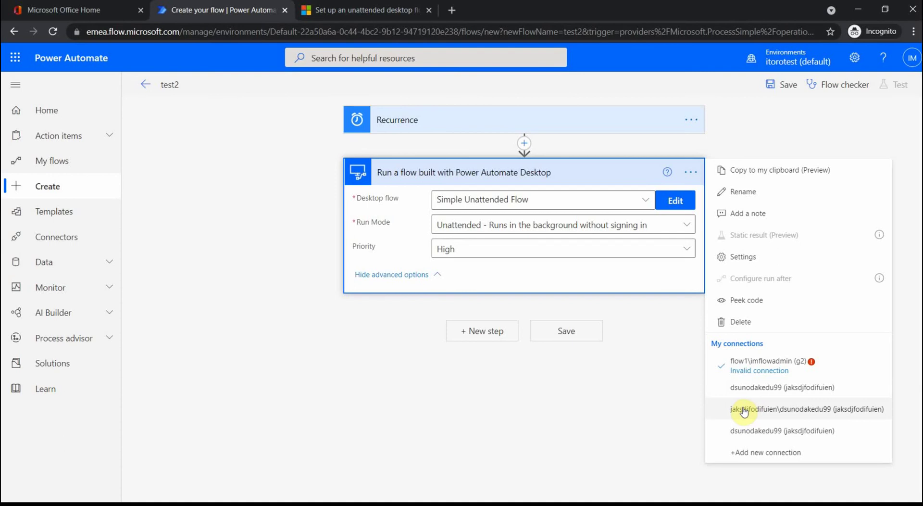
# Begin a new desktop flows connection: Directly to machine, second machine group, domain and username.
pyautogui.click(756, 453)
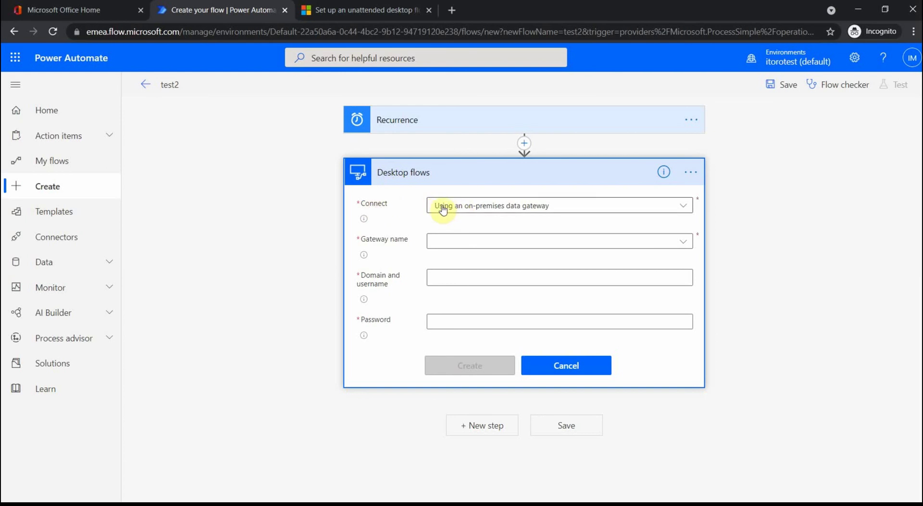
pyautogui.click(498, 207)
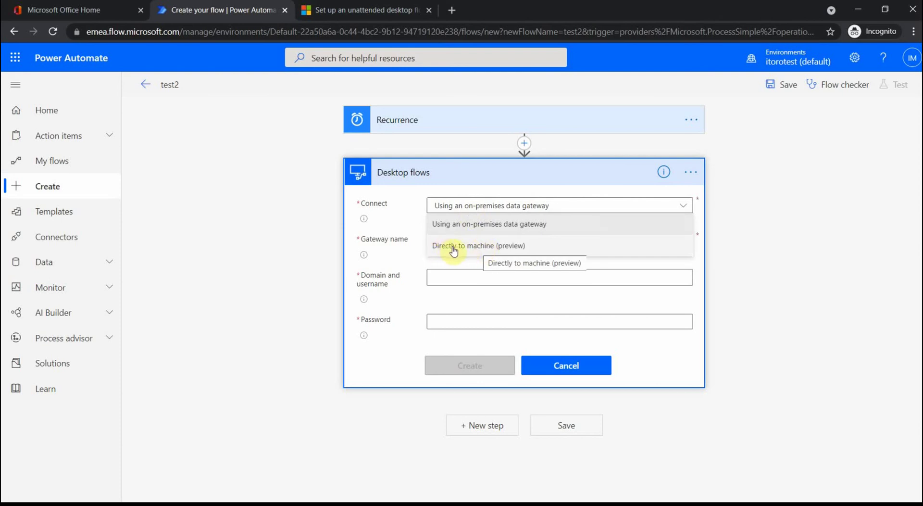
pyautogui.click(457, 247)
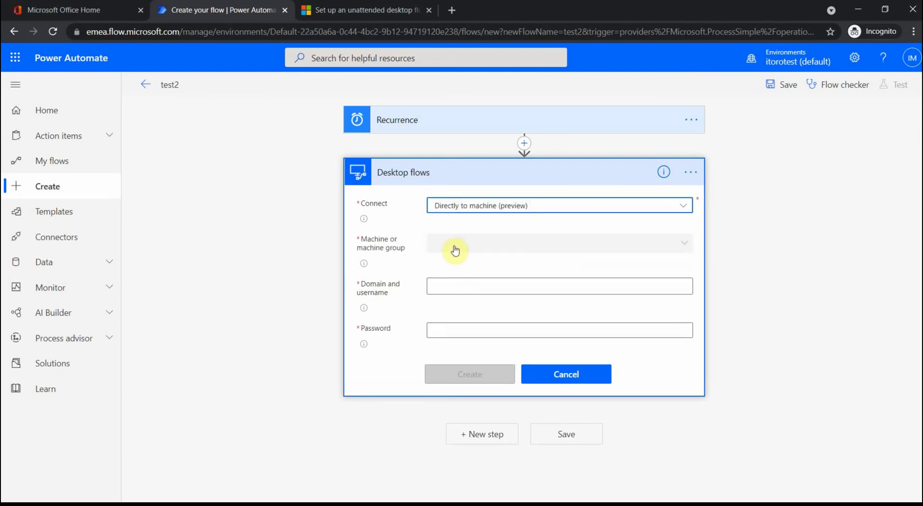
pyautogui.click(471, 243)
pyautogui.click(464, 289)
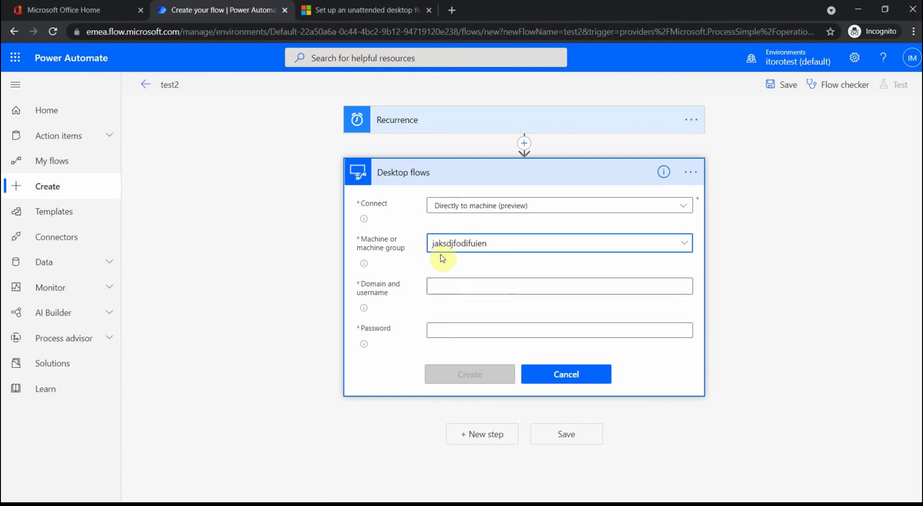
pyautogui.click(441, 287)
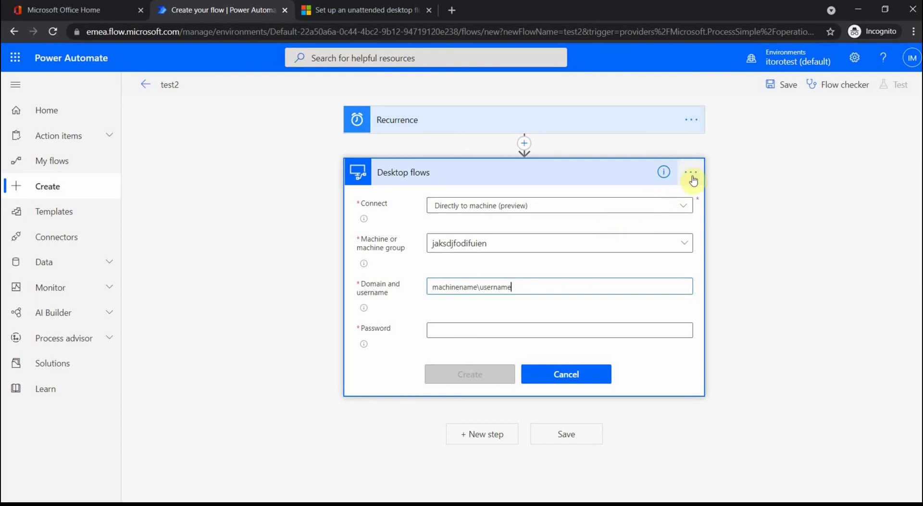
# Delete the Desktop flows step and confirm the deletion.
pyautogui.click(691, 173)
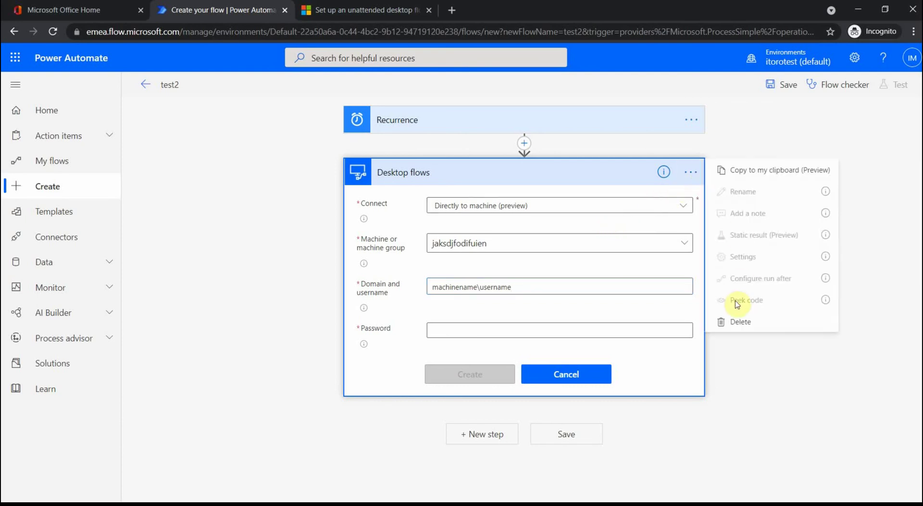
pyautogui.click(735, 323)
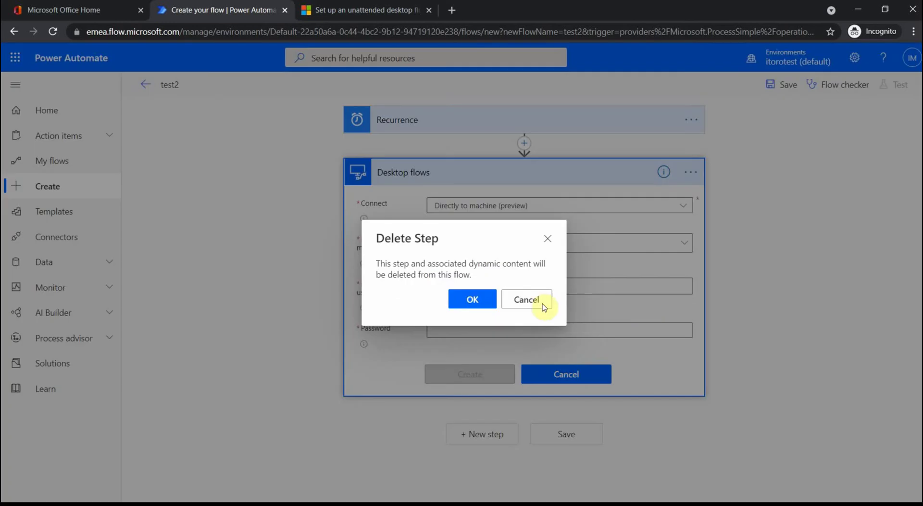
pyautogui.click(470, 302)
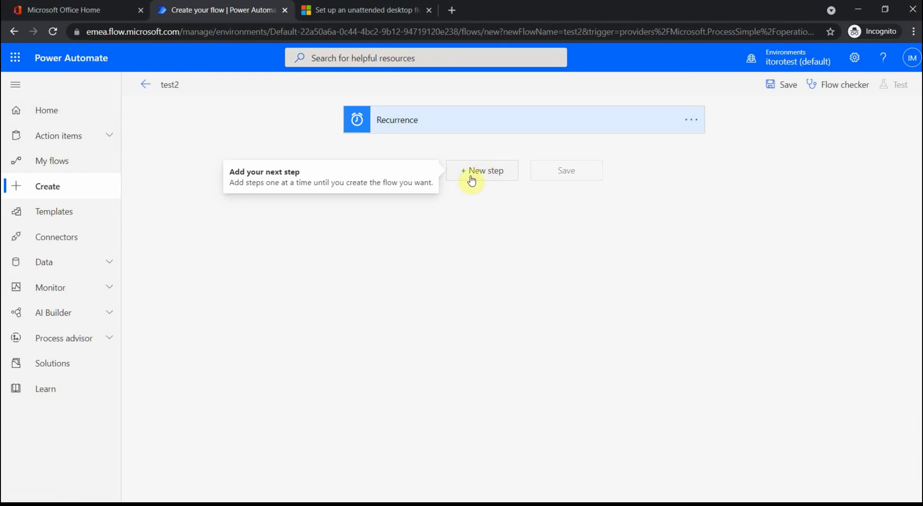
# Leave test2 without saving, then open start-unatteneded from My flows in the editor.
pyautogui.click(46, 108)
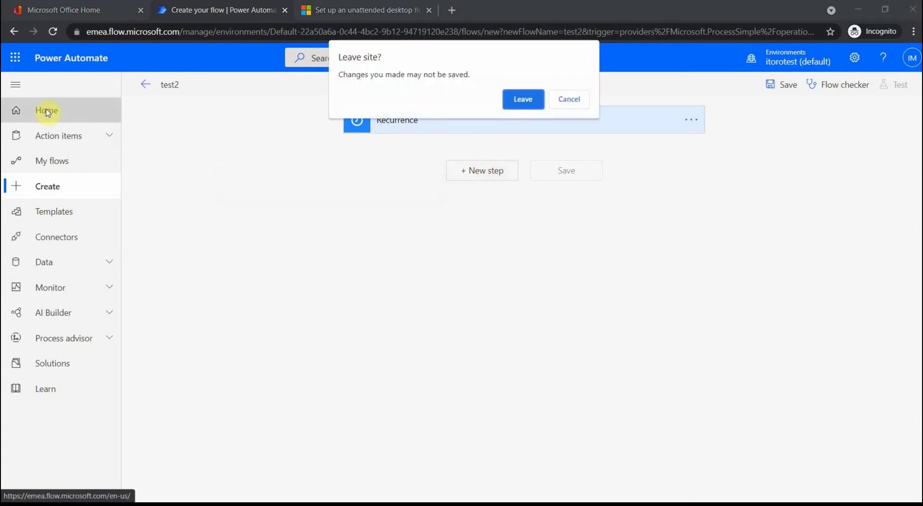
pyautogui.click(530, 98)
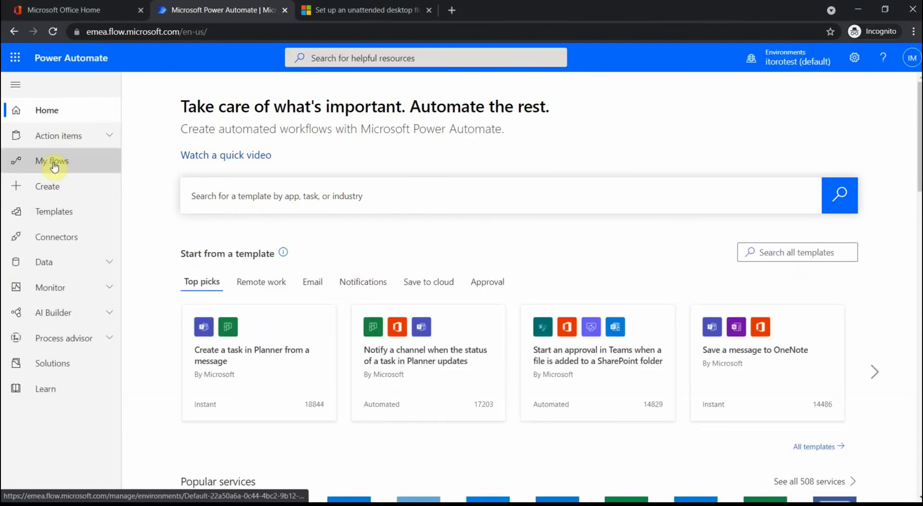
pyautogui.click(53, 166)
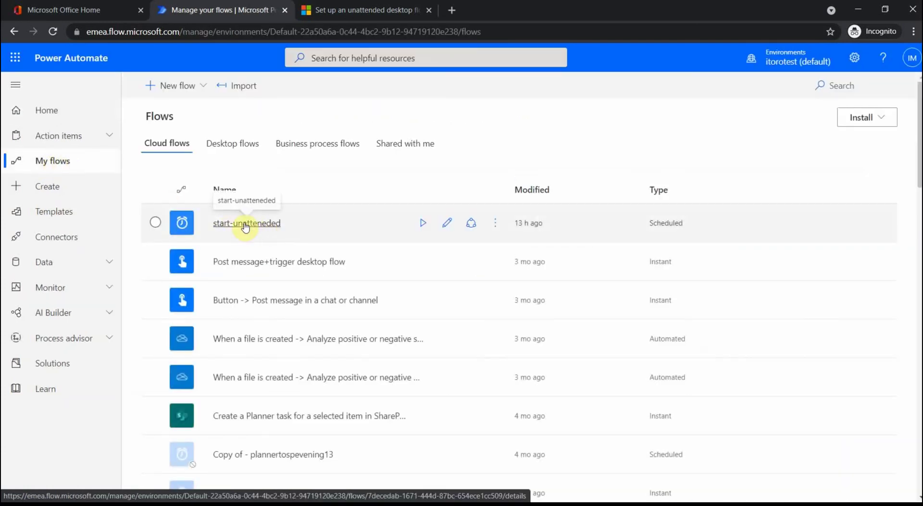
pyautogui.click(244, 224)
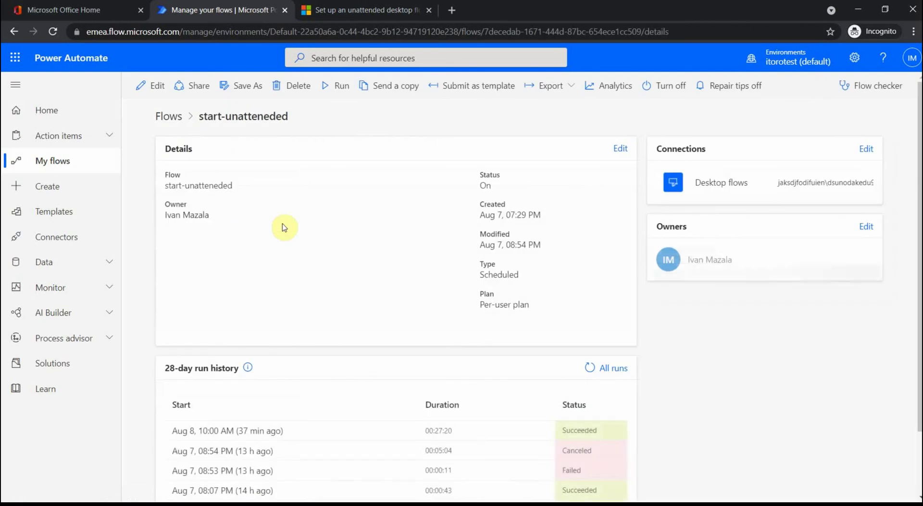
pyautogui.scroll(-1, 284, 226)
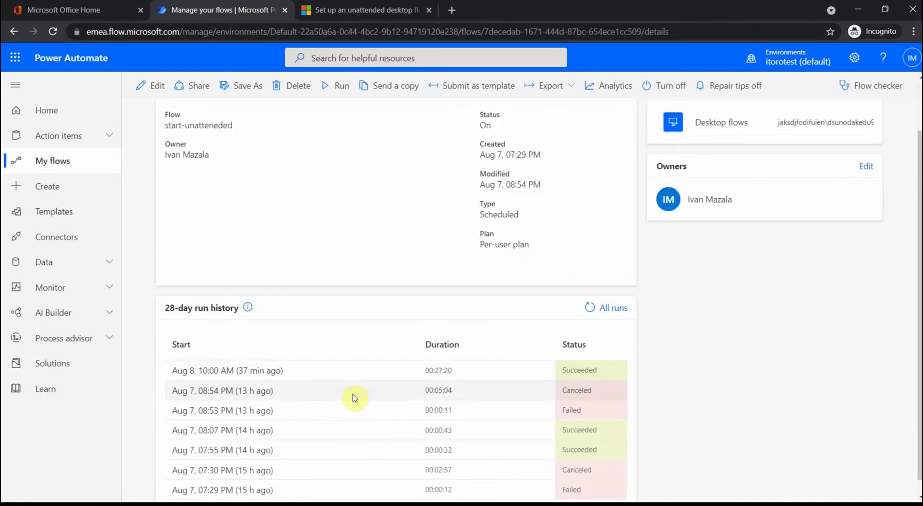
pyautogui.scroll(1, 354, 394)
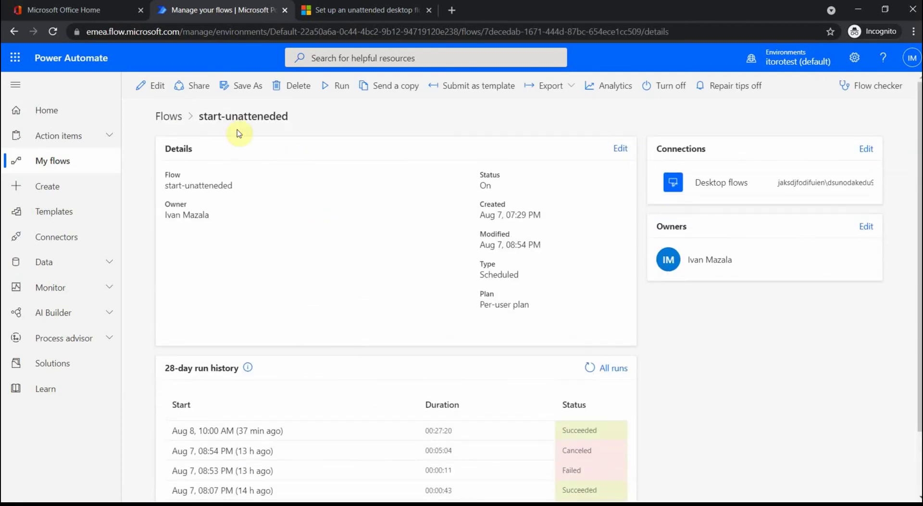
pyautogui.click(154, 89)
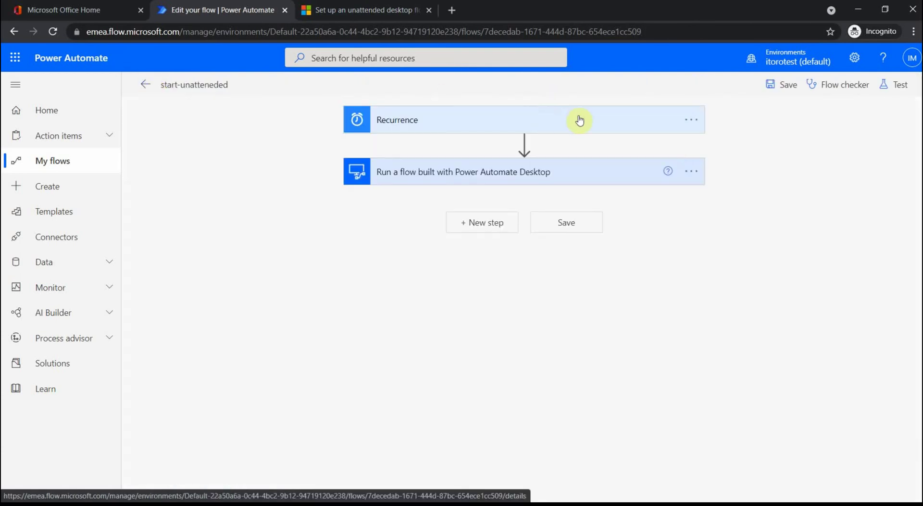
# Save start-unatteneded and launch a manually triggered test run.
pyautogui.click(897, 85)
pyautogui.click(737, 114)
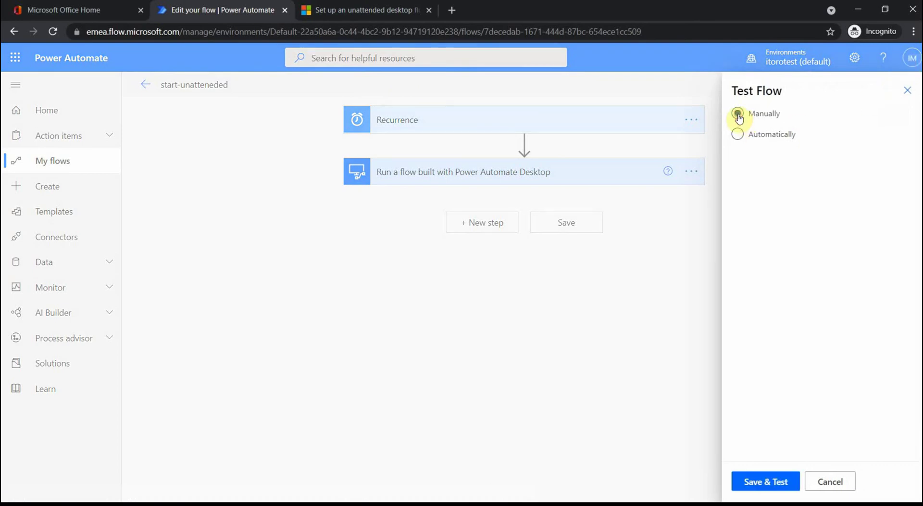
pyautogui.click(765, 481)
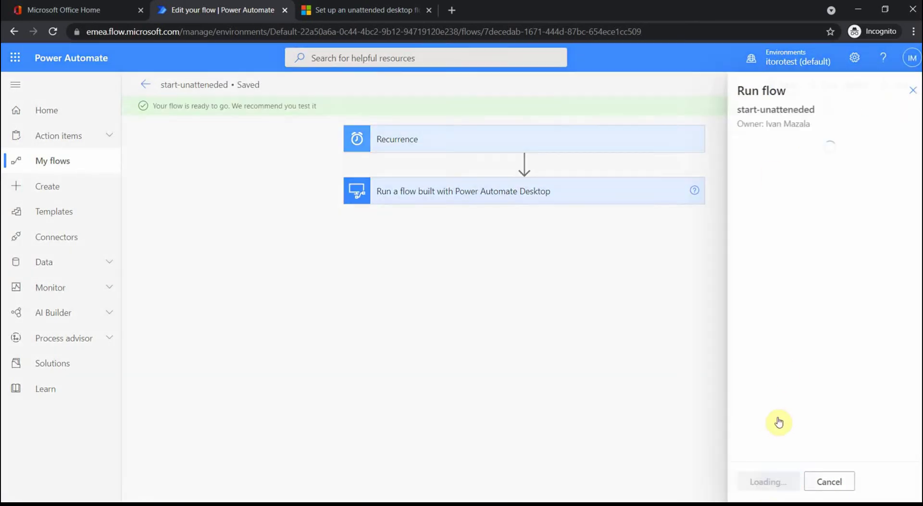
pyautogui.click(760, 480)
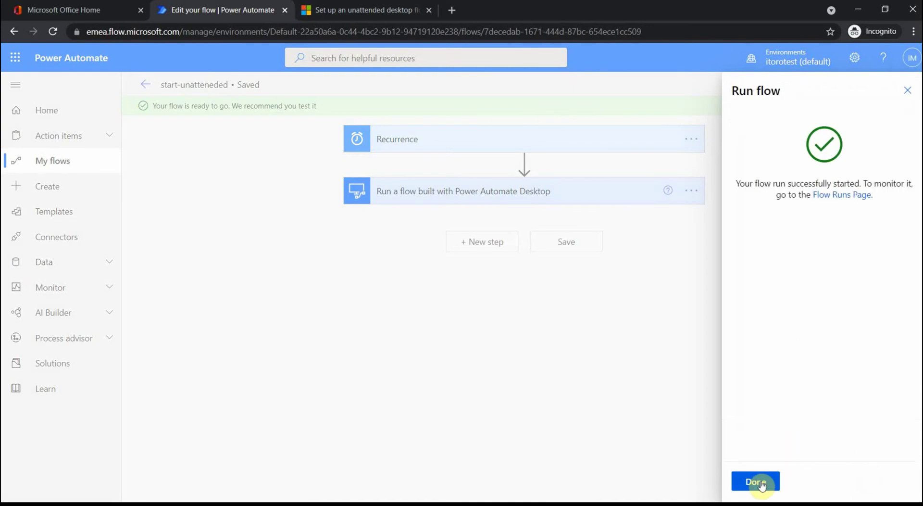
pyautogui.click(761, 479)
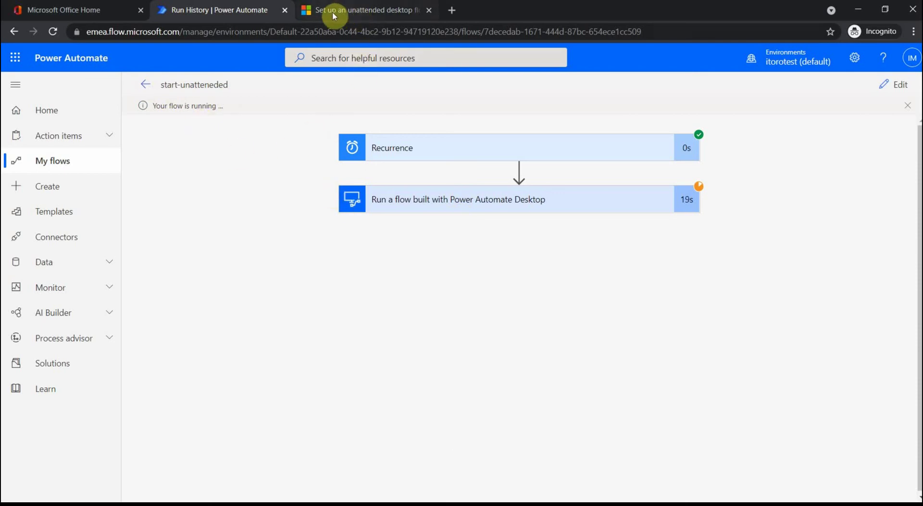
# Browse back to the unattended-mode module overview in Docs, then check the completed run history.
pyautogui.click(369, 18)
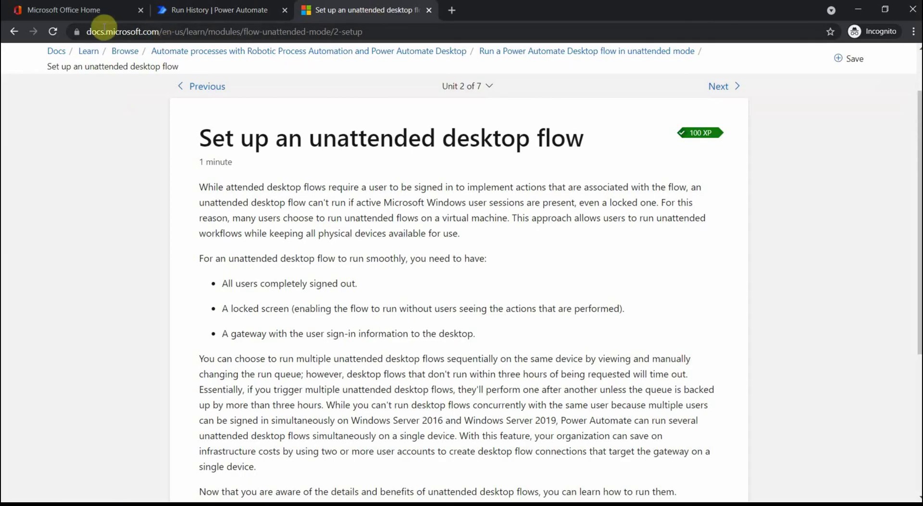
pyautogui.click(13, 32)
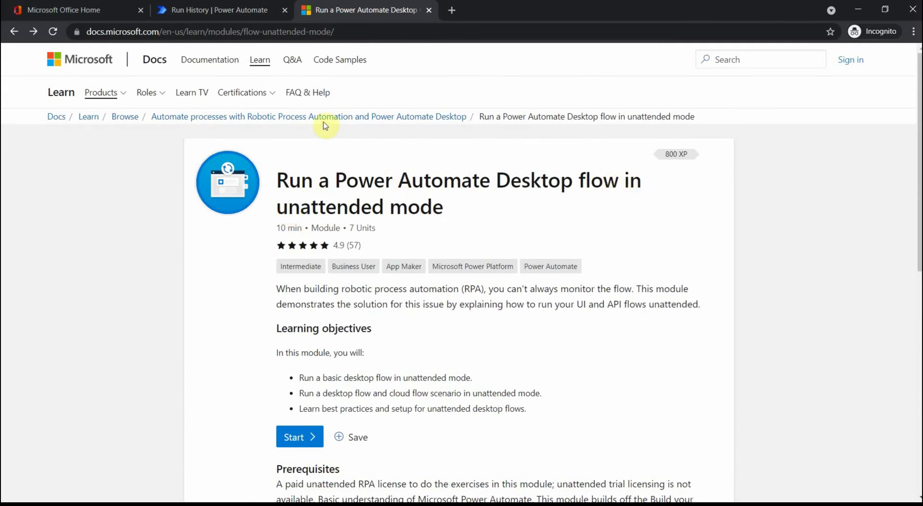
pyautogui.scroll(-6, 357, 148)
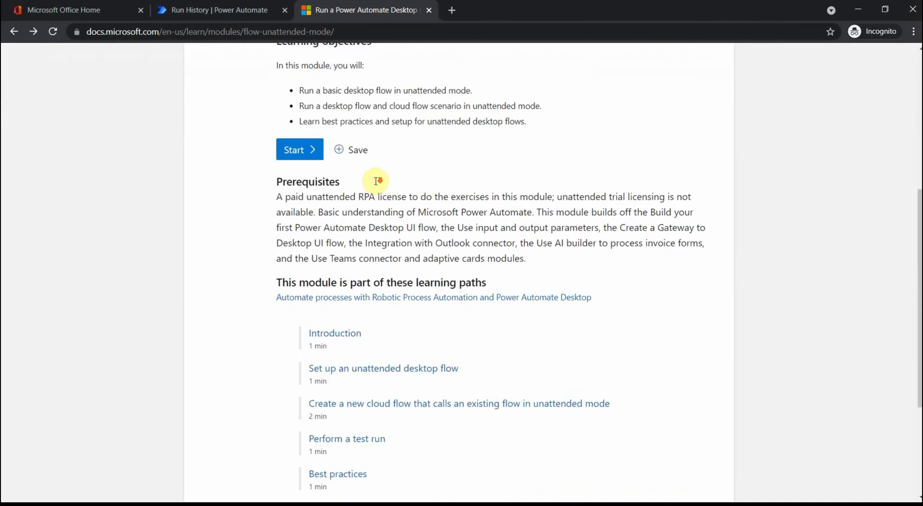
pyautogui.scroll(-4, 378, 182)
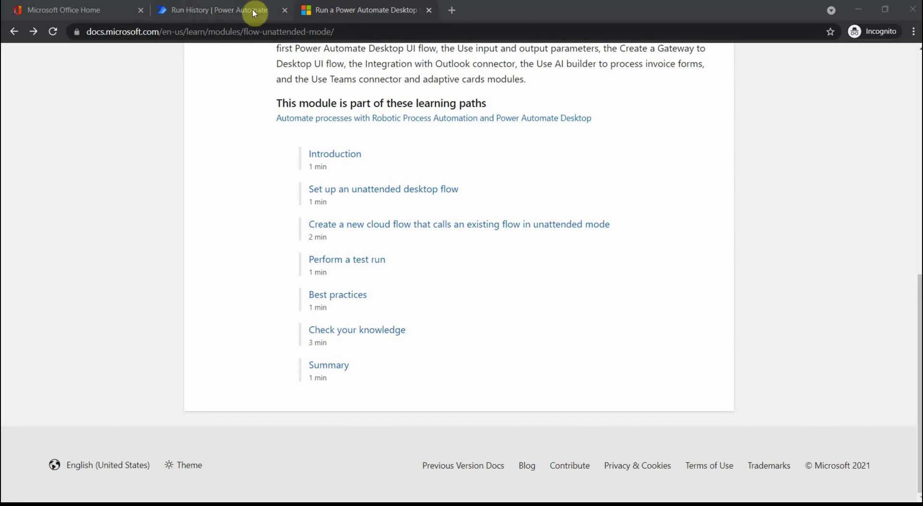
pyautogui.click(235, 10)
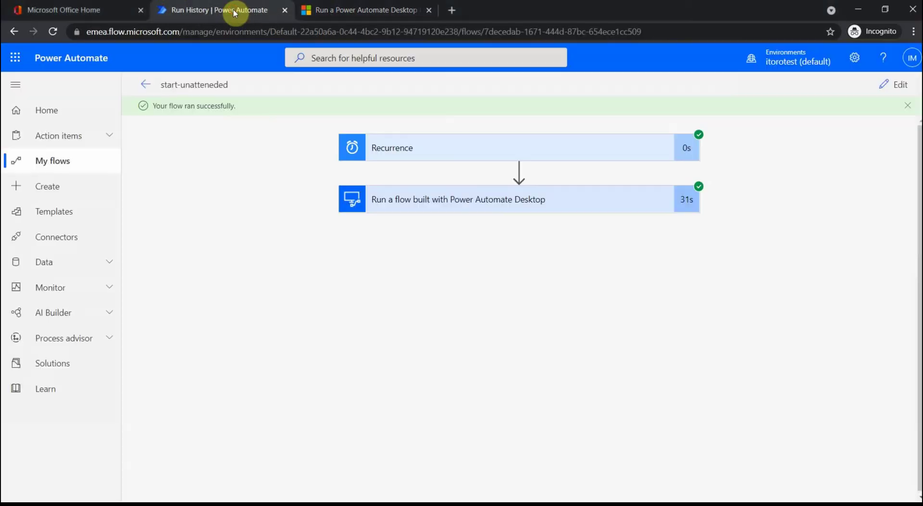
# Open the 8/8/2021 10:37:41 AM start-unatteneded run from run history to confirm both steps succeeded.
pyautogui.click(470, 205)
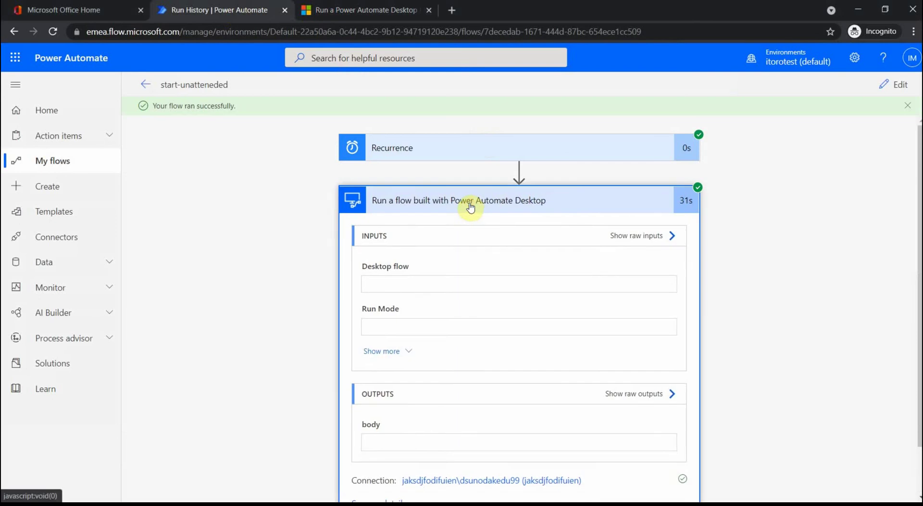
pyautogui.click(143, 85)
pyautogui.scroll(-3, 416, 294)
pyautogui.click(247, 337)
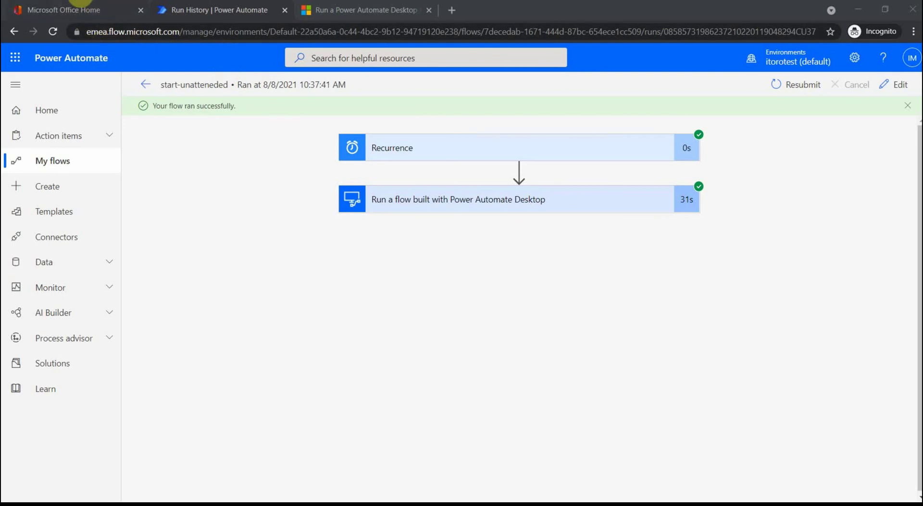
# Connect to the VM via the newest .rdp download with the account password, and locate the services file on its desktop.
pyautogui.moveTo(72, 5)
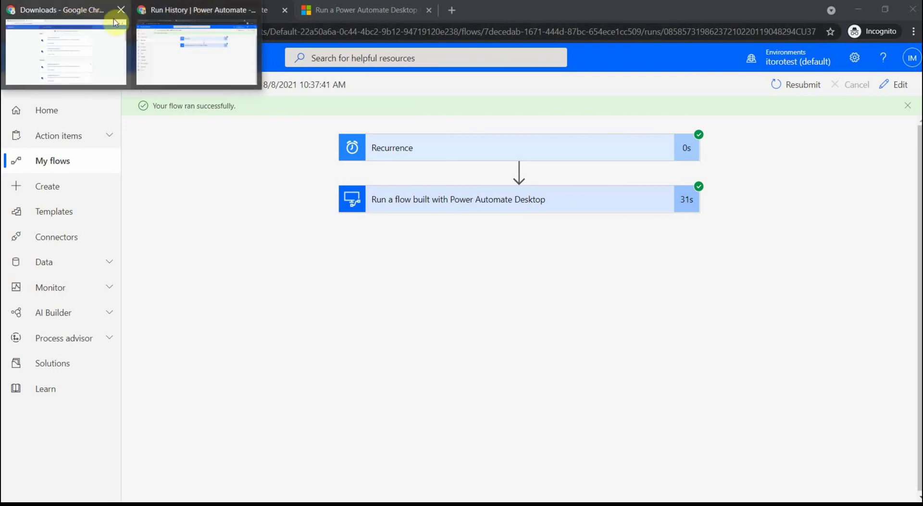
pyautogui.click(77, 17)
pyautogui.click(357, 142)
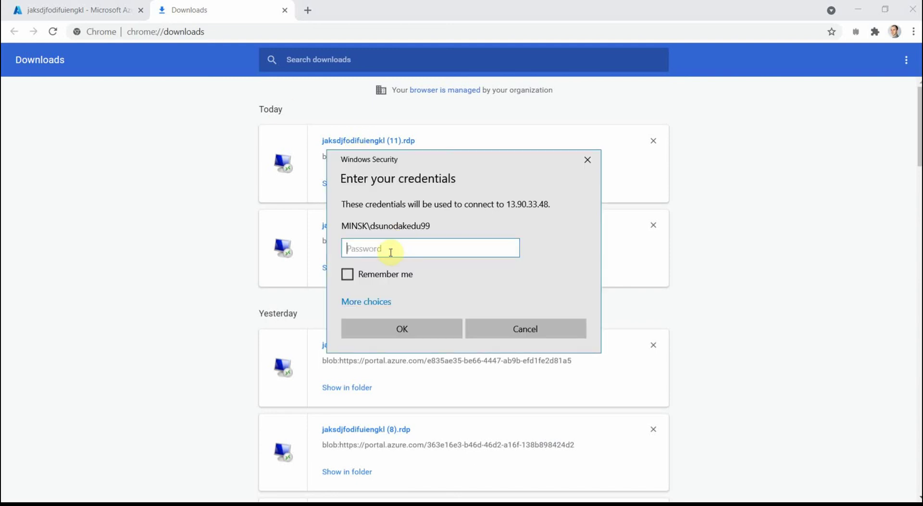
pyautogui.write('••')
pyautogui.press('Return')
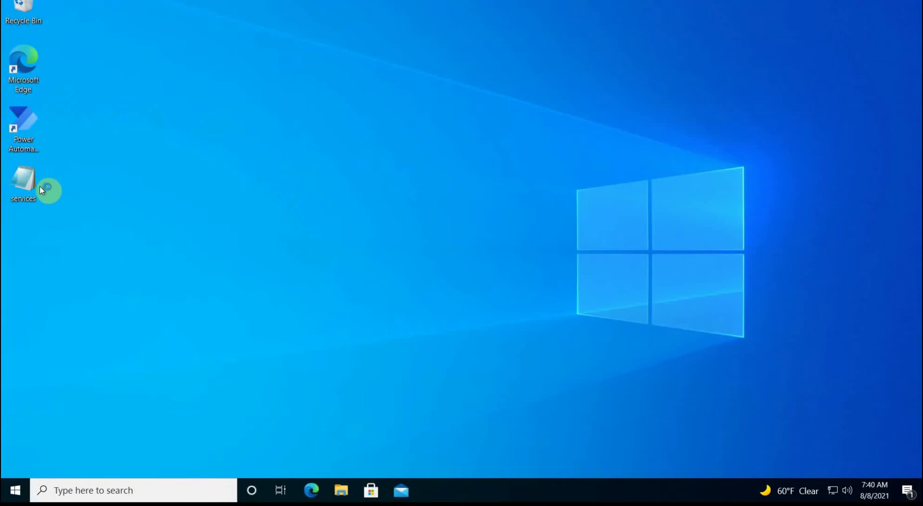
pyautogui.click(24, 188)
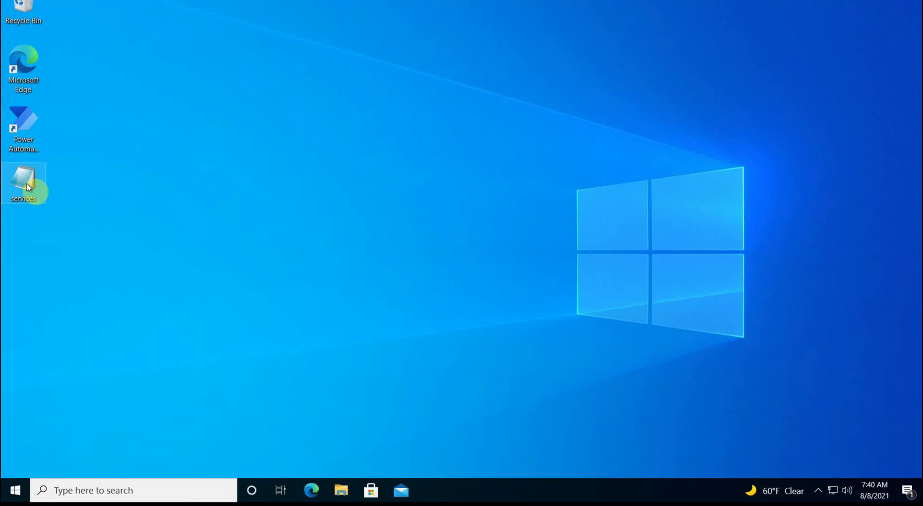
pyautogui.click(79, 181)
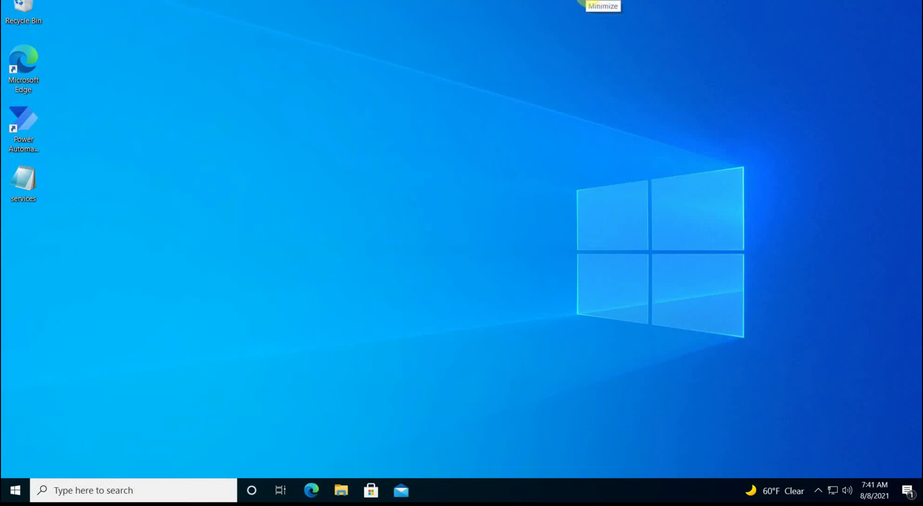
# Minimize Remote Desktop and bring back the start-unatteneded run details in Power Automate.
pyautogui.click(588, 2)
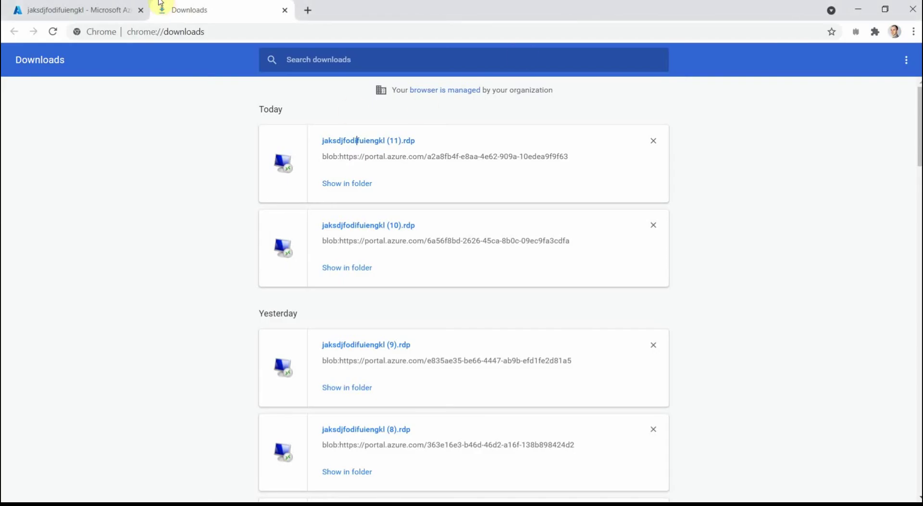
pyautogui.moveTo(82, 2)
pyautogui.click(221, 19)
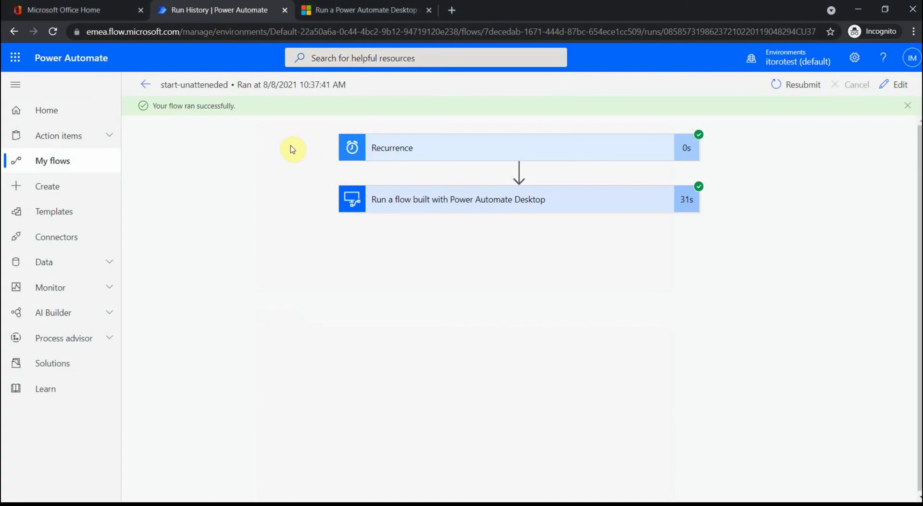